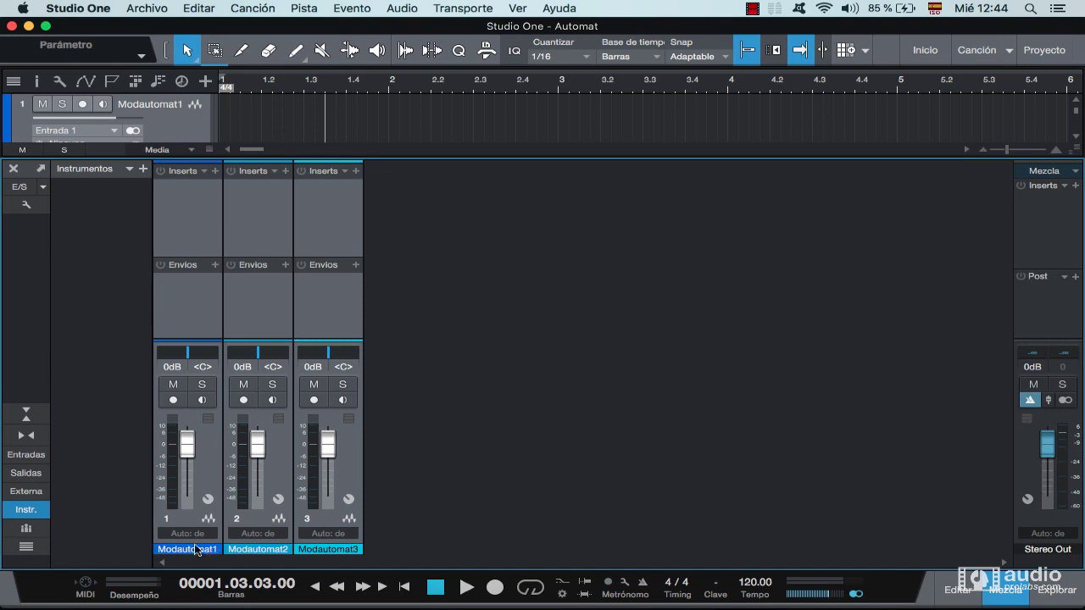
Step: Check the automation modes available for the Modautomat1 channel in the mixer
click(188, 534)
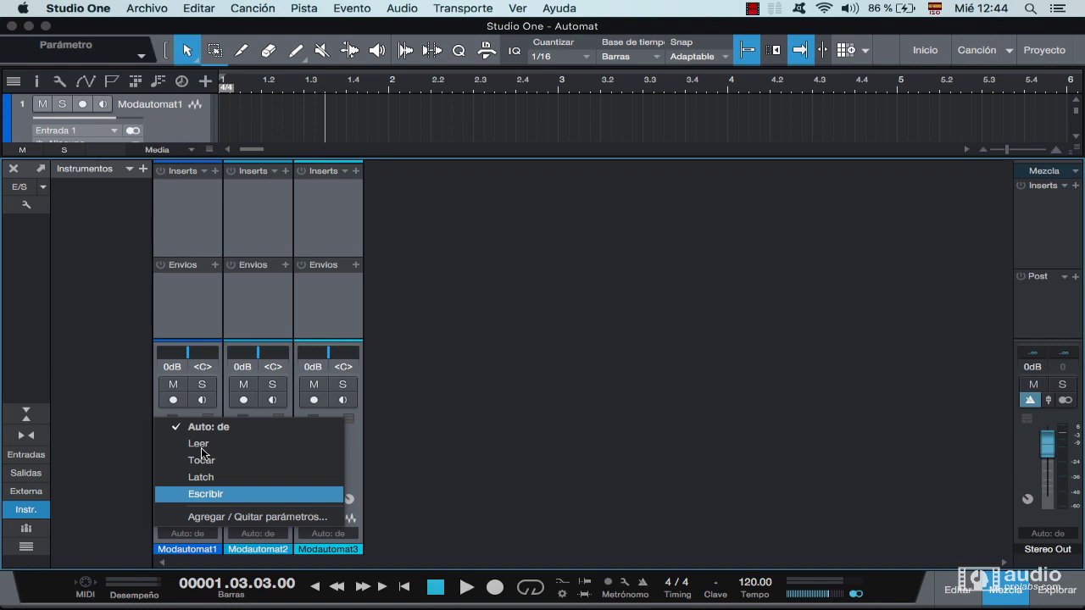
click(432, 443)
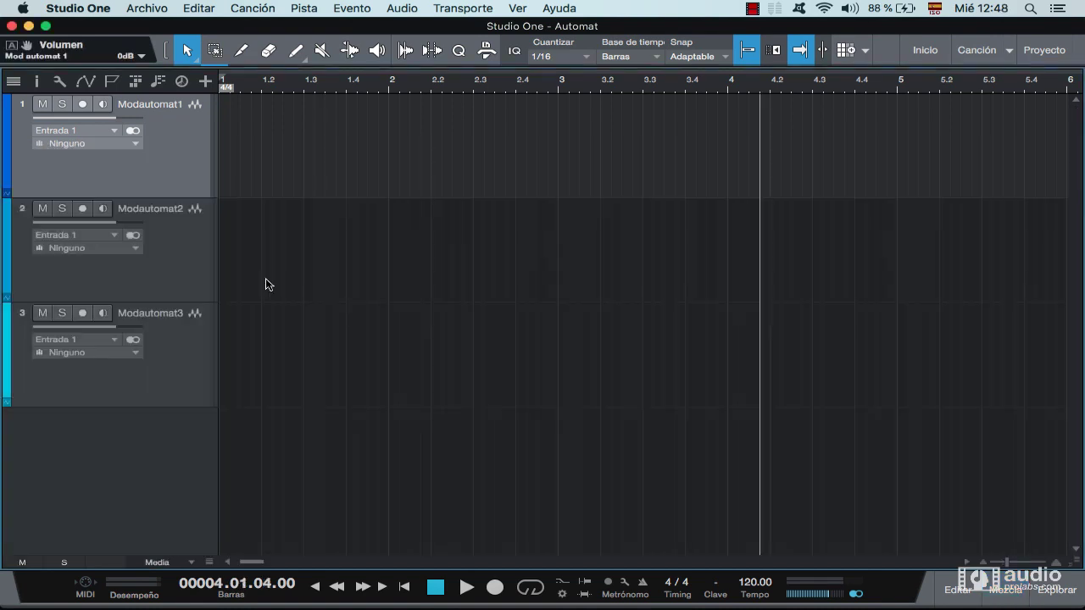
Step: Show the track inspector, enlarge its track settings to reveal the automation options, and display Modautomat1's Volumen parameter
click(37, 81)
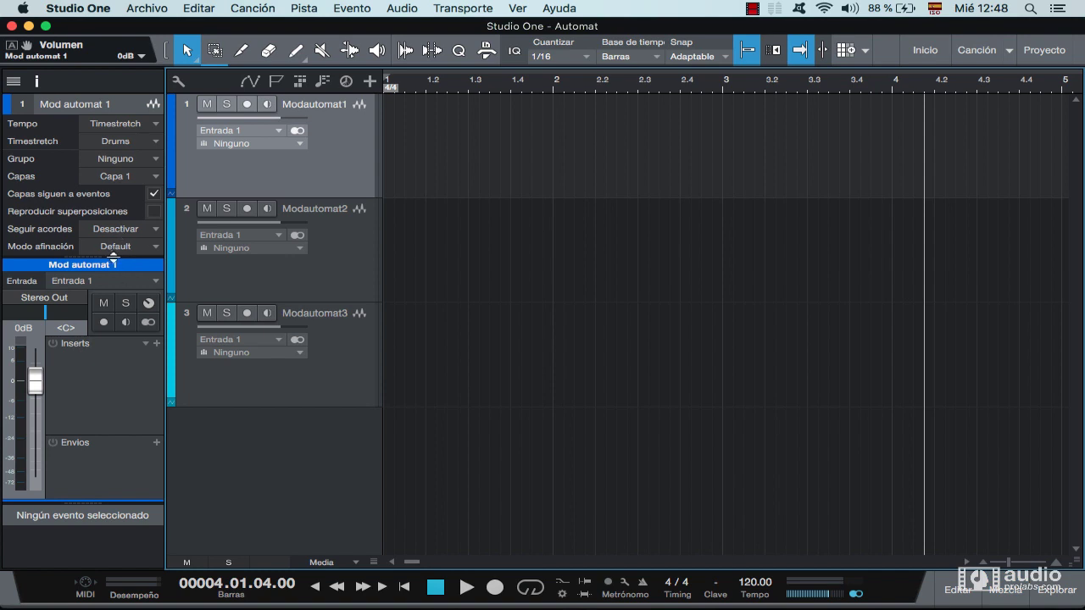
drag(112, 257, 88, 333)
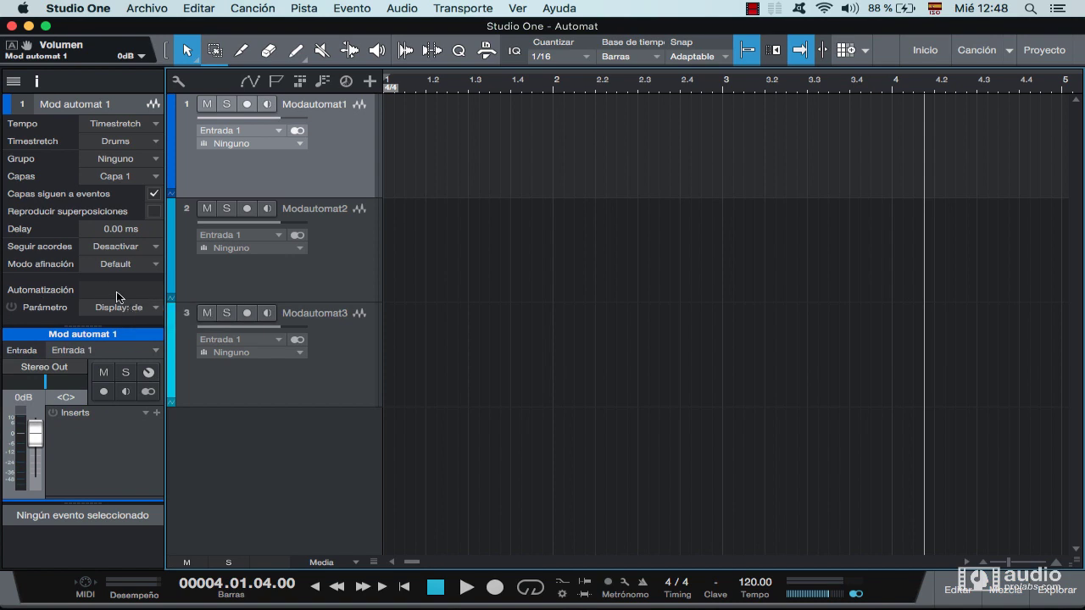
click(117, 309)
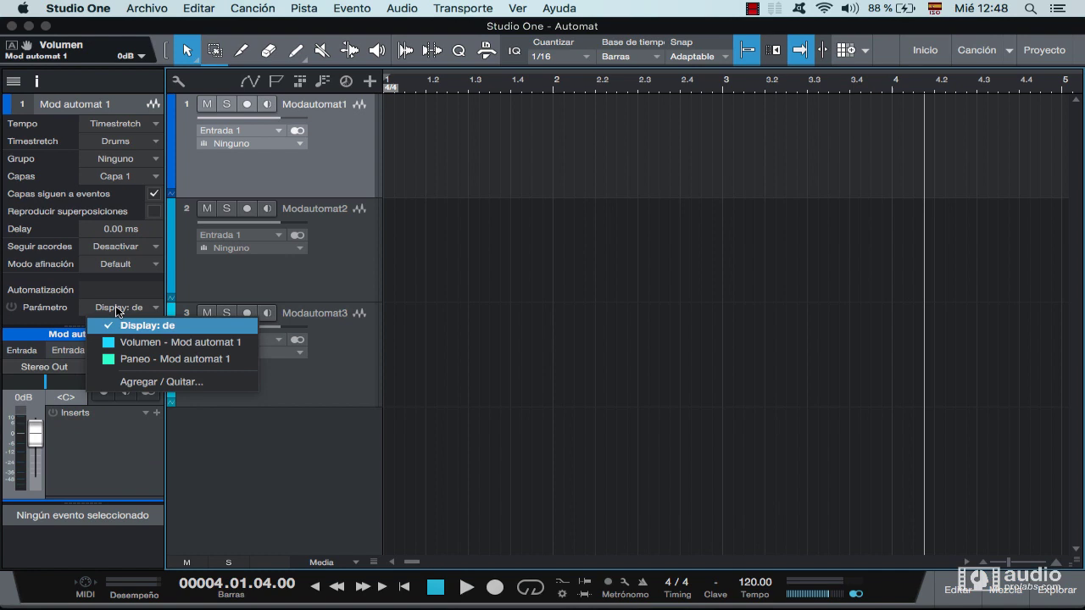
click(155, 342)
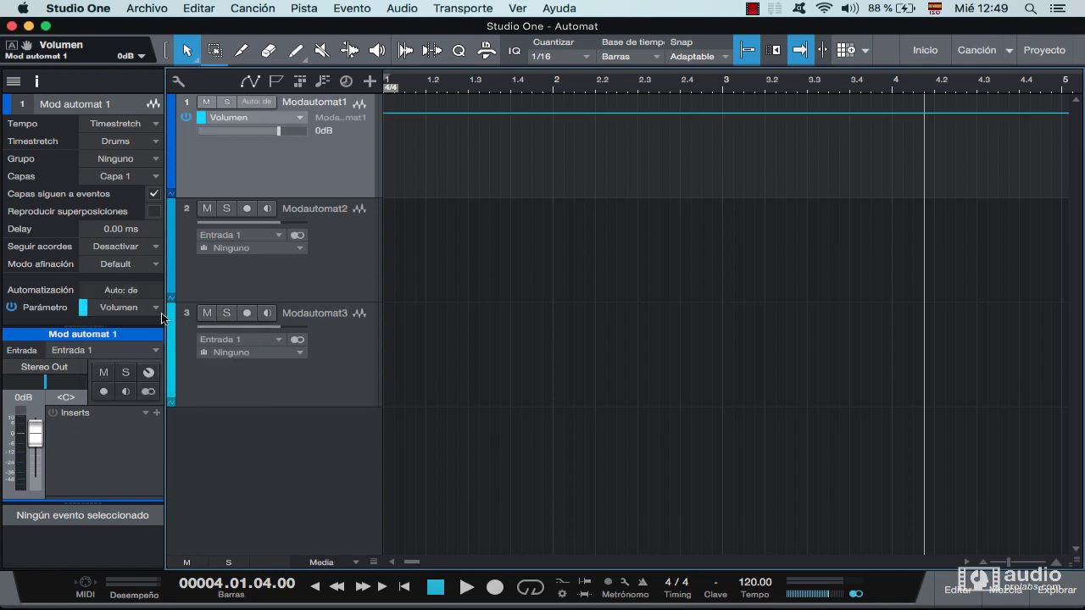
Step: Switch Modautomat1's automation parameter to Display: de and back to Volumen
click(157, 304)
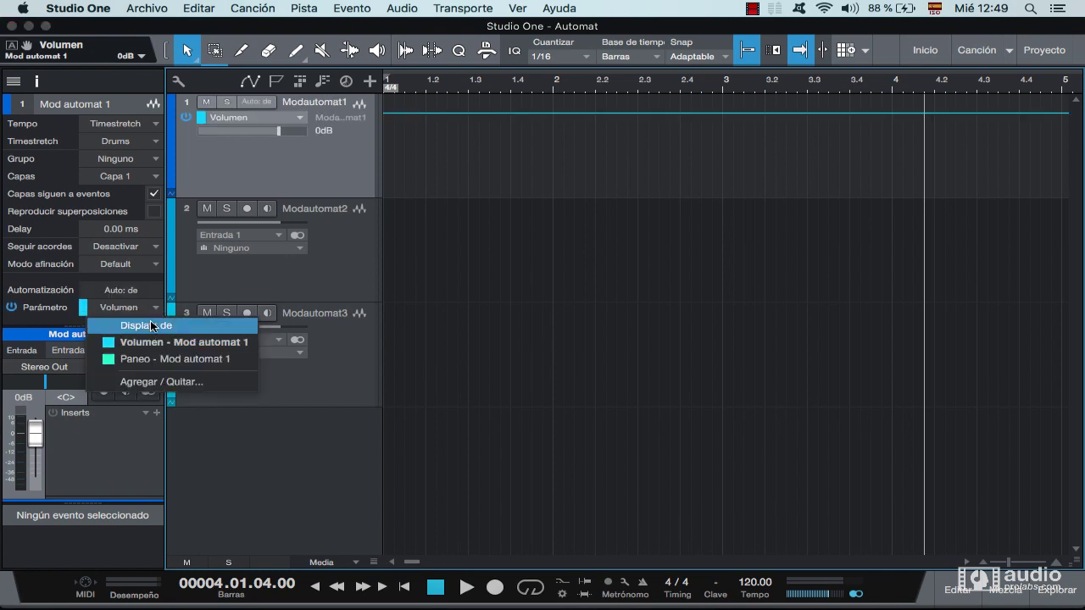
click(150, 319)
click(155, 309)
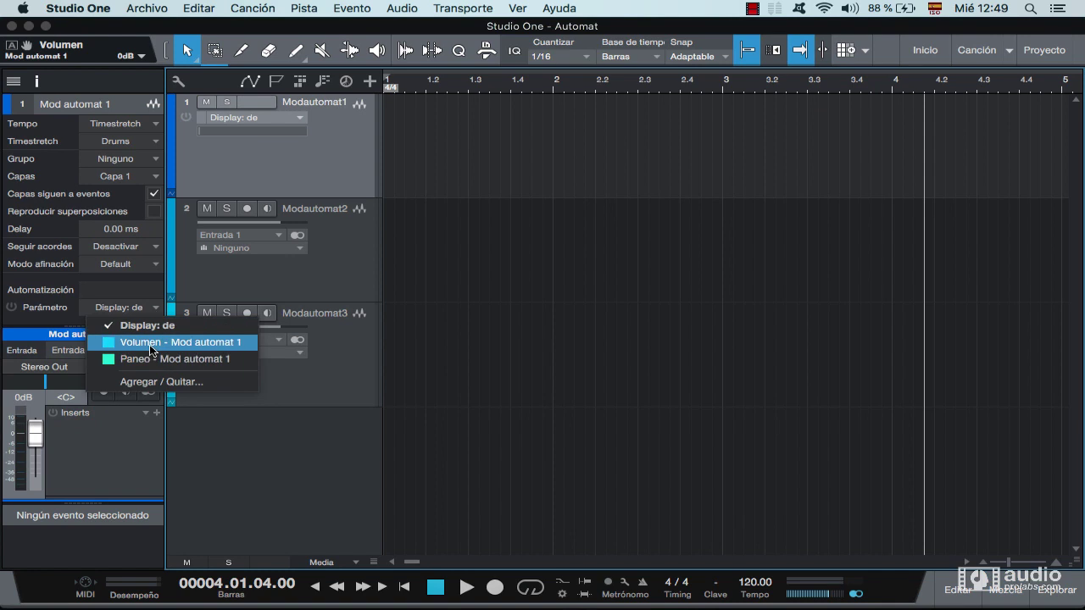
click(149, 343)
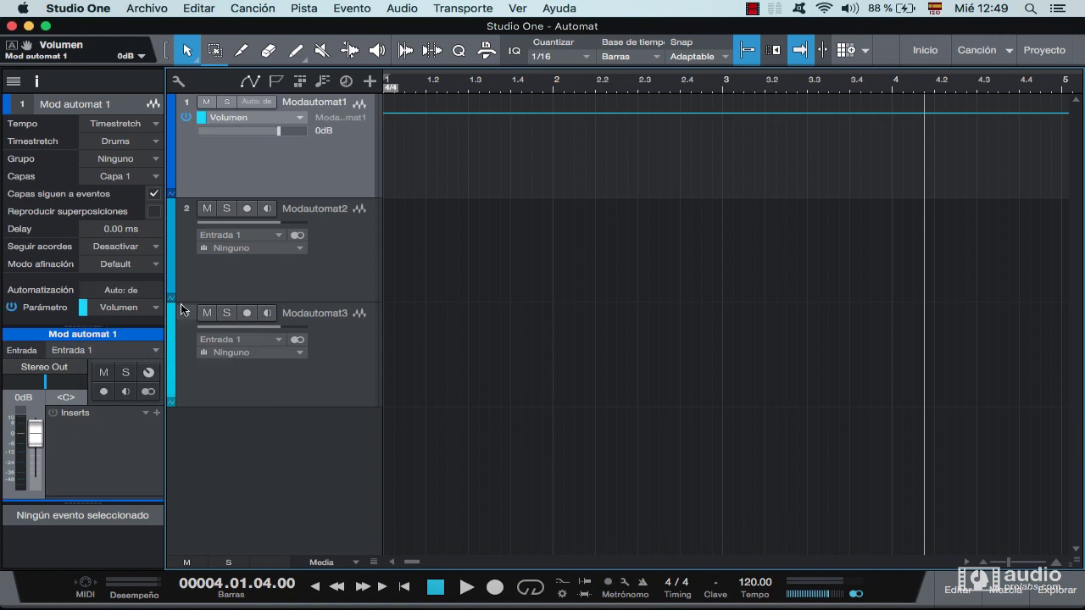
Step: Review the automation modes offered for Modautomat1 in the inspector, and hide the inspector
click(123, 293)
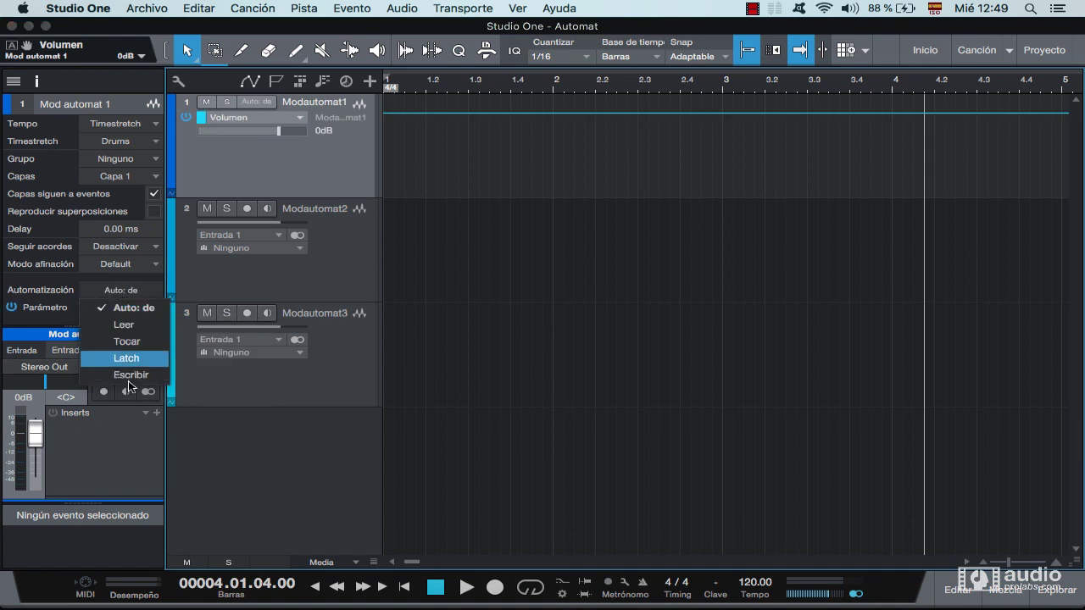
click(154, 289)
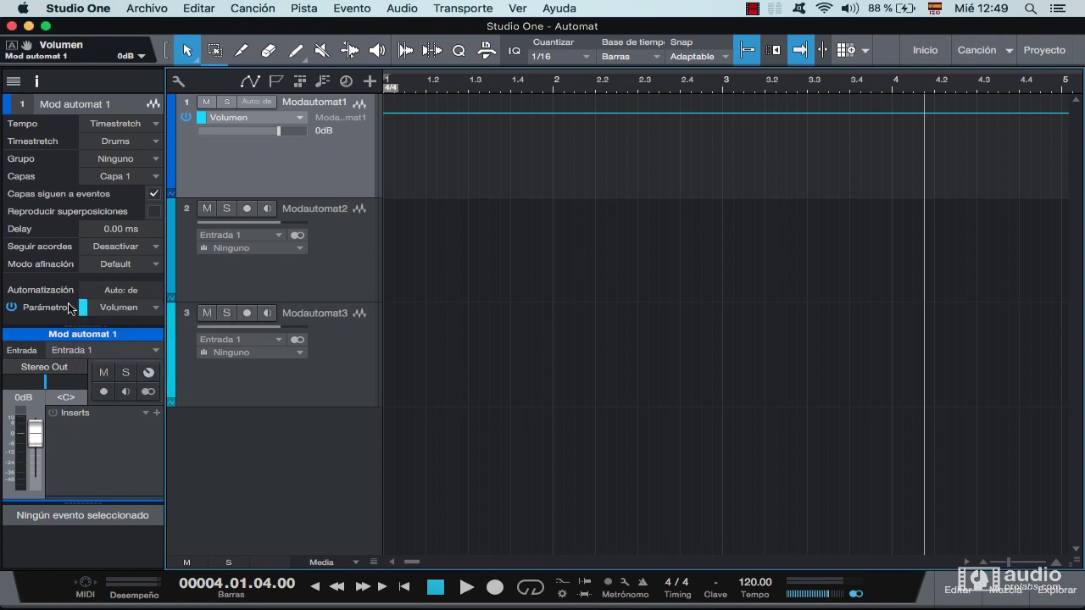
click(36, 80)
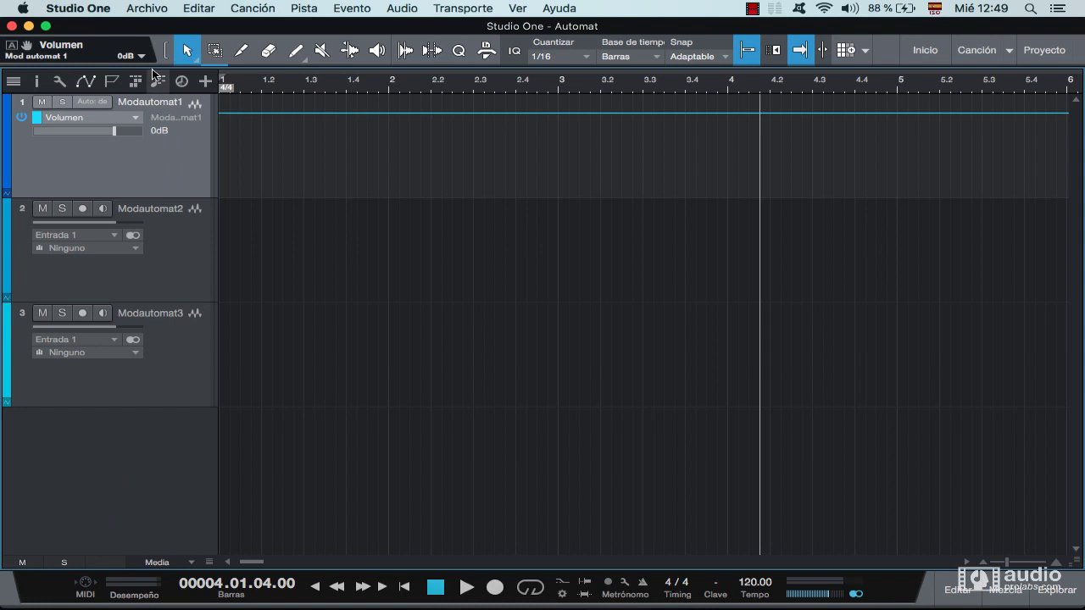
Step: Toggle between the normal and automation track views, leaving automation displayed for all three tracks
click(88, 80)
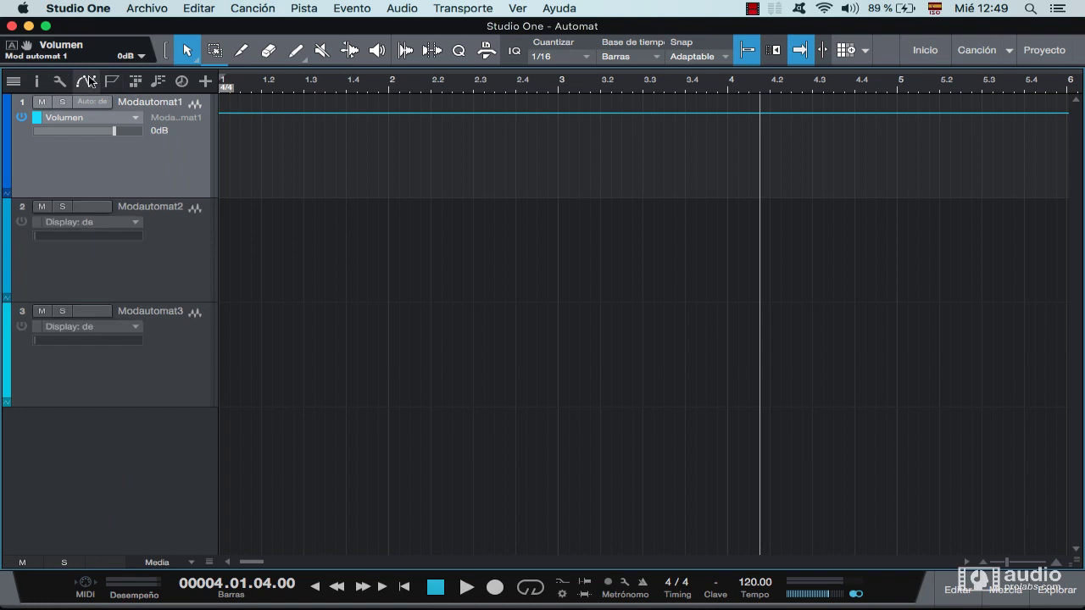
click(89, 81)
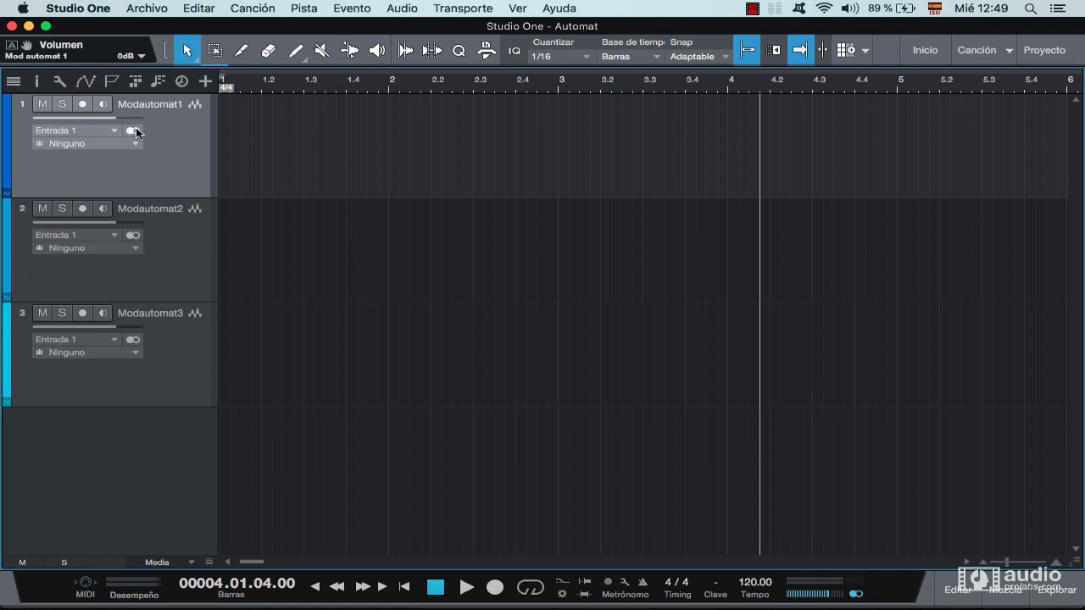
click(104, 128)
click(163, 124)
click(86, 81)
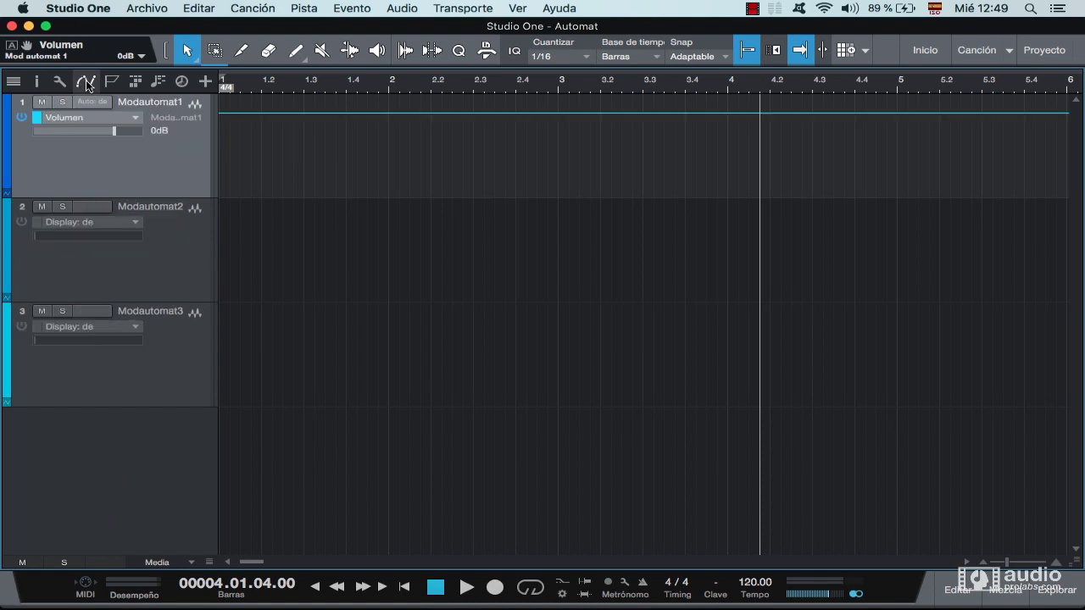
Step: Keep Volumen as Modautomat1's displayed automation parameter and set its automation mode to Tocar
click(89, 117)
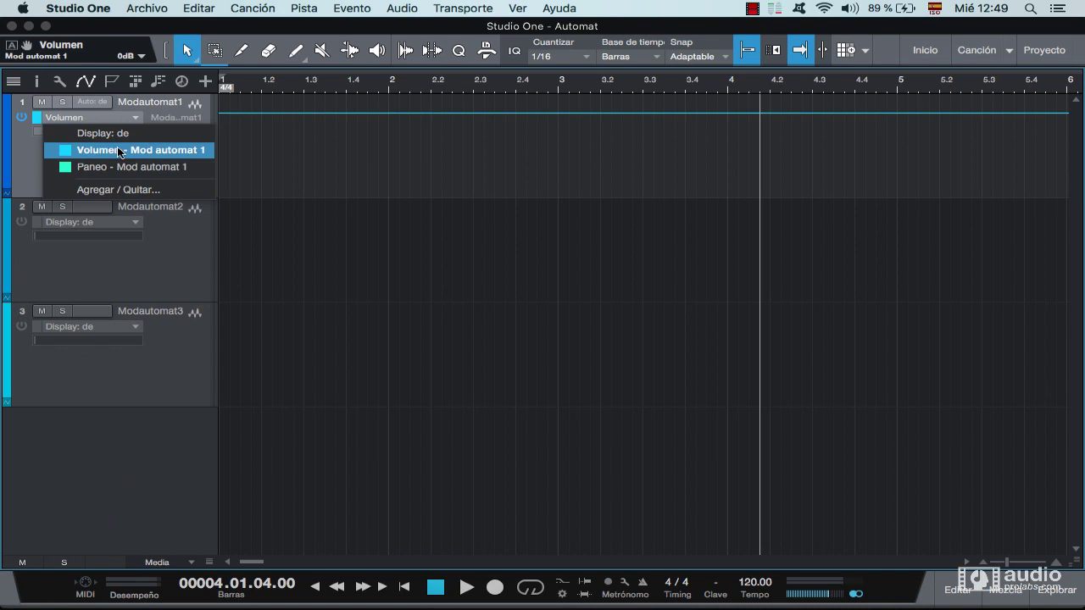
click(25, 144)
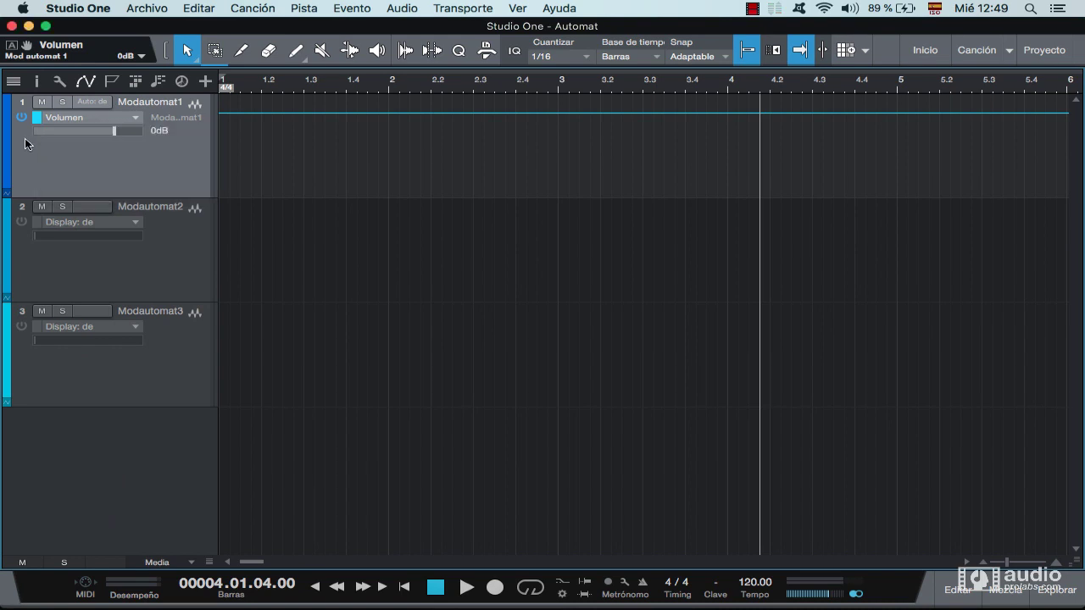
click(94, 103)
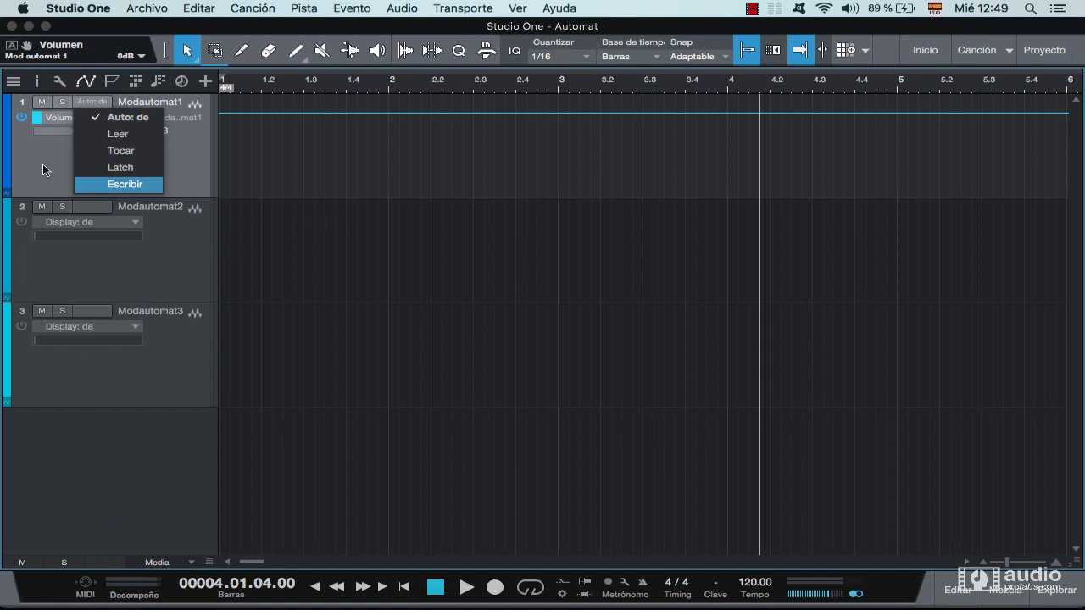
click(118, 153)
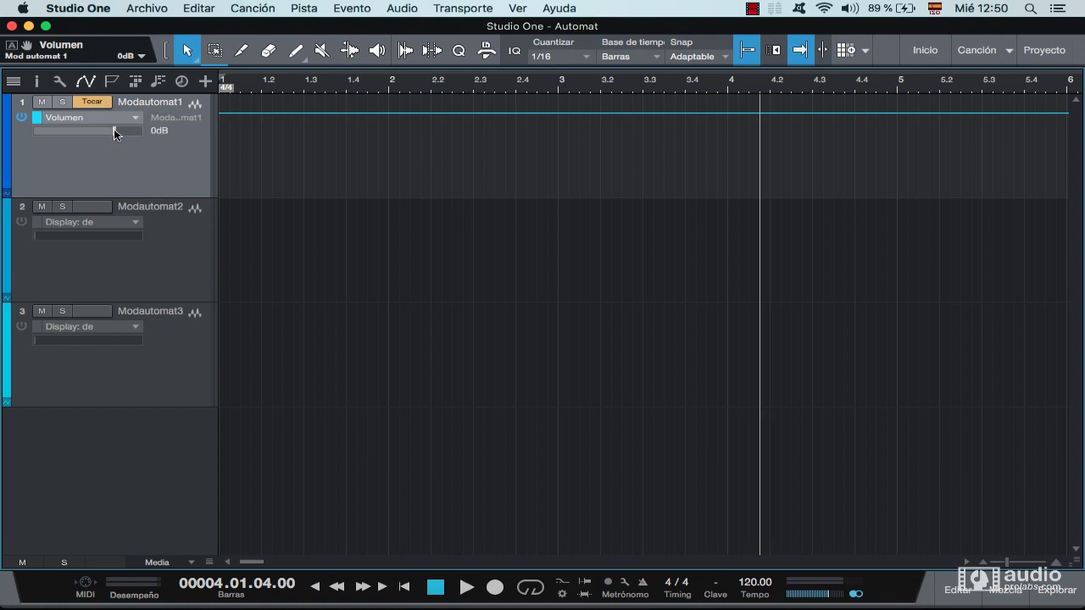
Step: Place the playhead at 1.2, show the inspector, and set Modautomat1's volume to about -3.5 dB
click(260, 93)
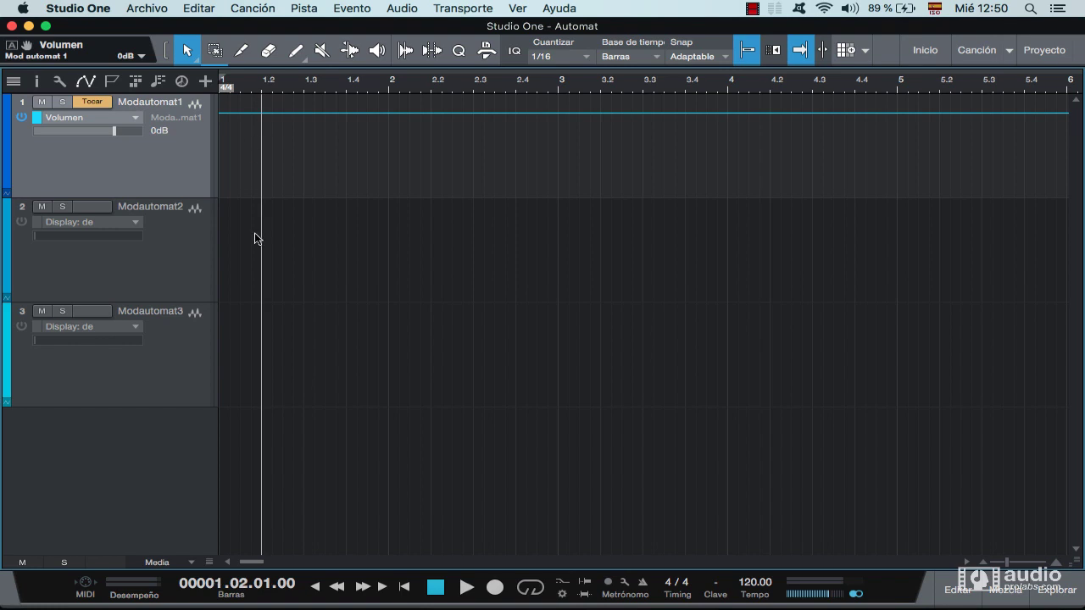
mouse_move(114, 128)
mouse_down()
mouse_move(46, 128)
mouse_move(127, 129)
mouse_move(58, 125)
mouse_move(116, 129)
mouse_up()
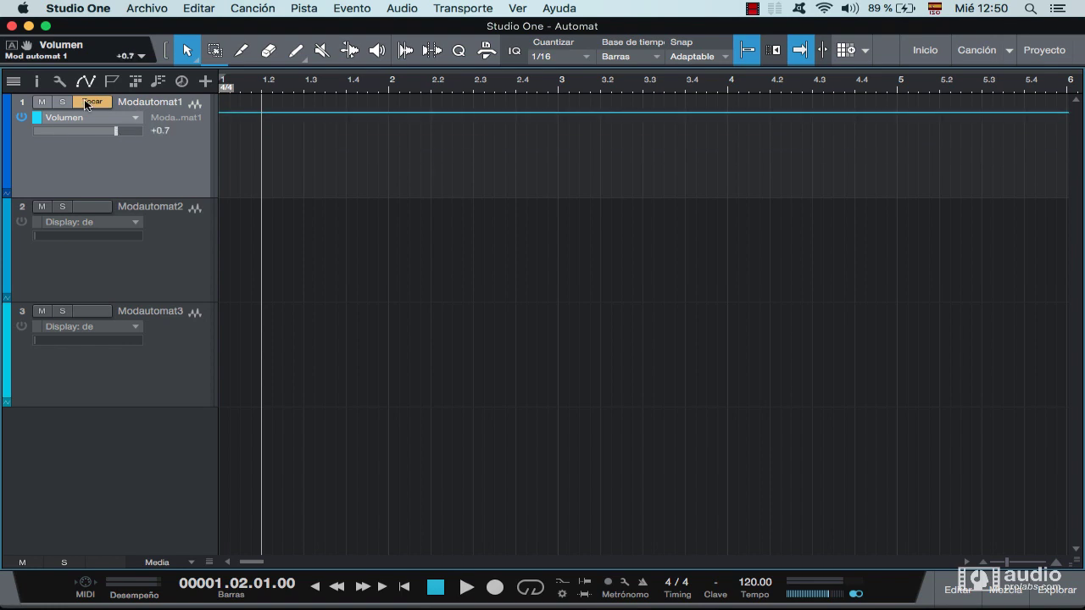
click(36, 82)
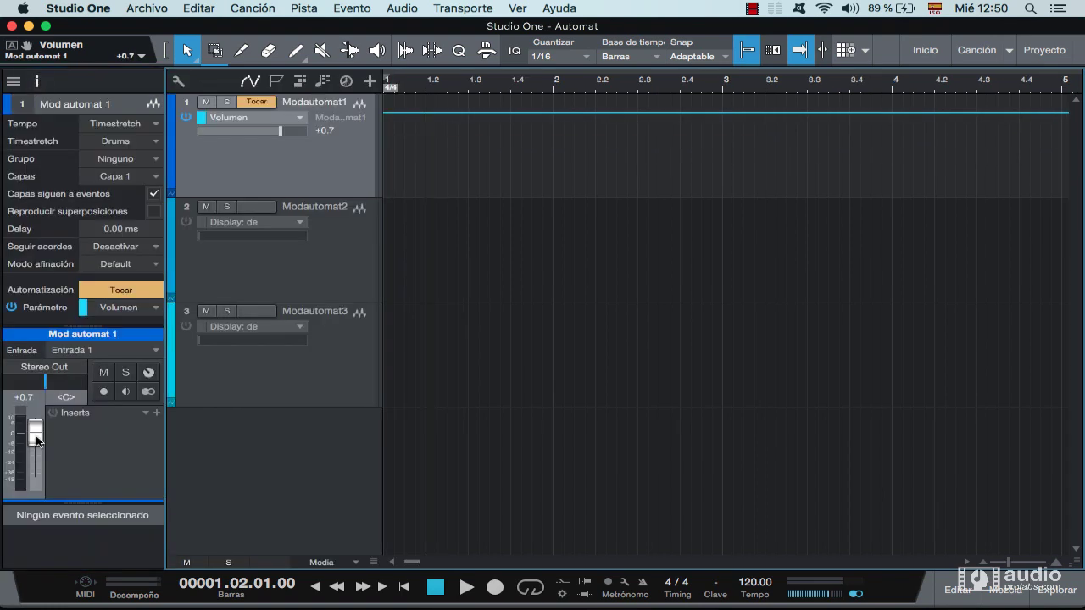
mouse_move(36, 435)
mouse_down()
mouse_move(32, 490)
mouse_move(34, 420)
mouse_move(37, 460)
mouse_move(40, 430)
mouse_move(36, 450)
mouse_move(38, 439)
mouse_up()
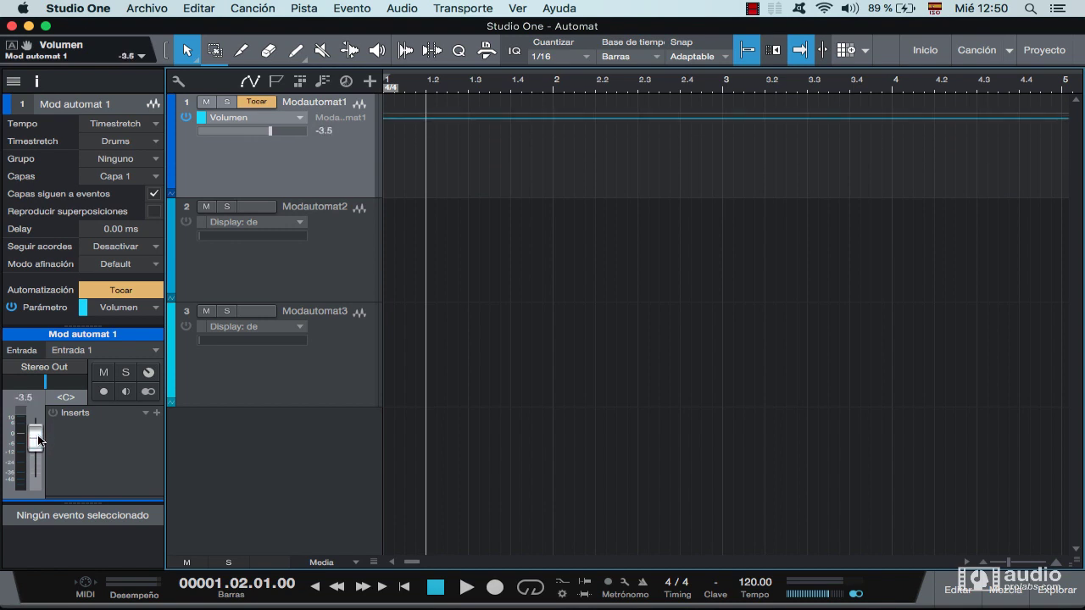
Step: Keep Tocar mode and record volume automation on Modautomat1 during playback to about bar 9.4, repeatedly moving and releasing its fader
click(260, 102)
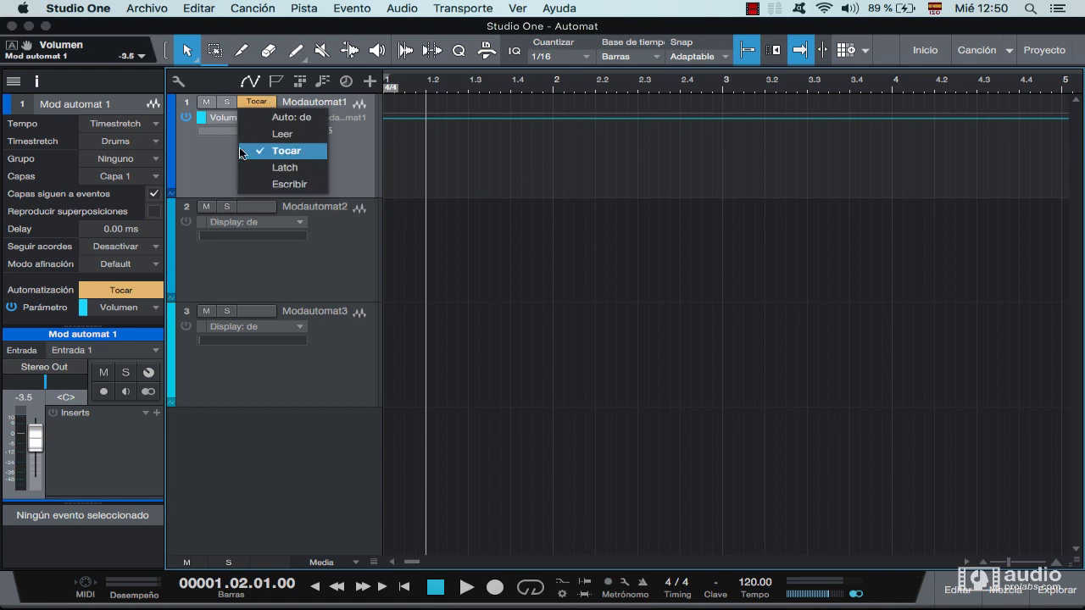
click(356, 153)
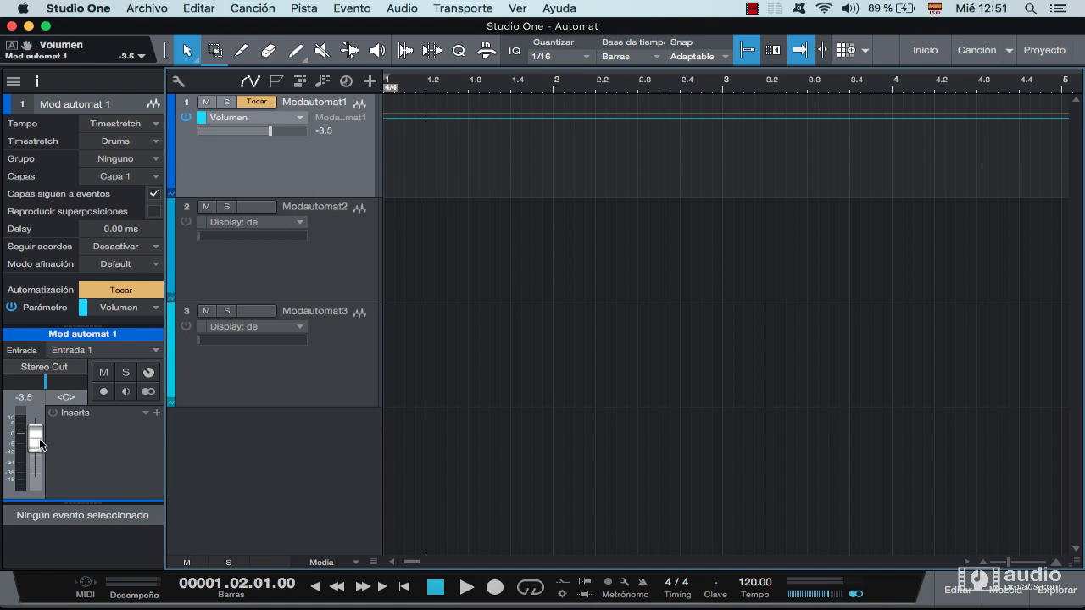
key(space)
drag(39, 438, 28, 600)
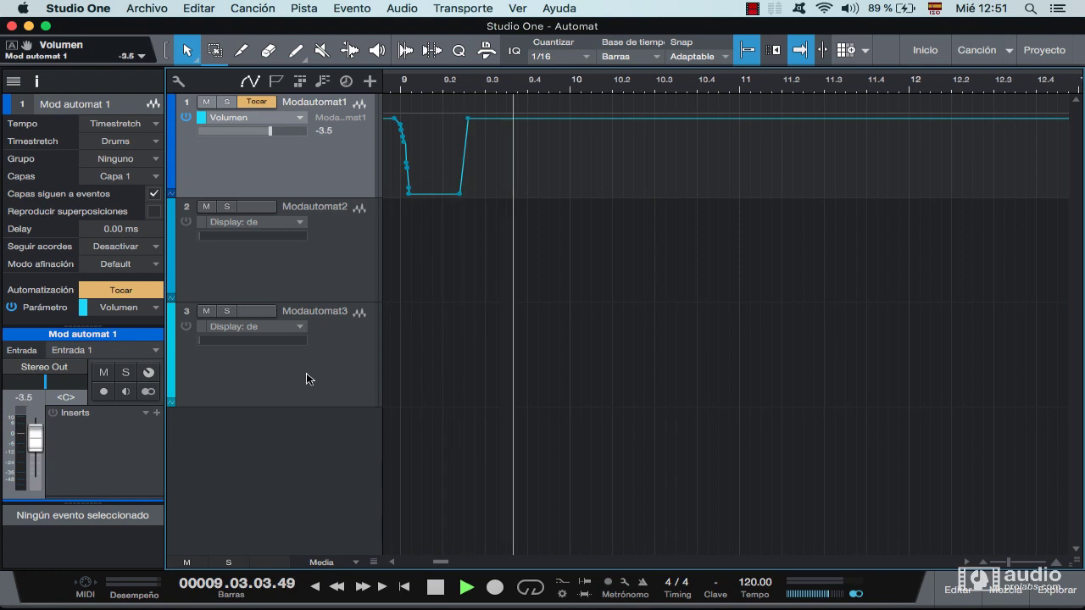
key(space)
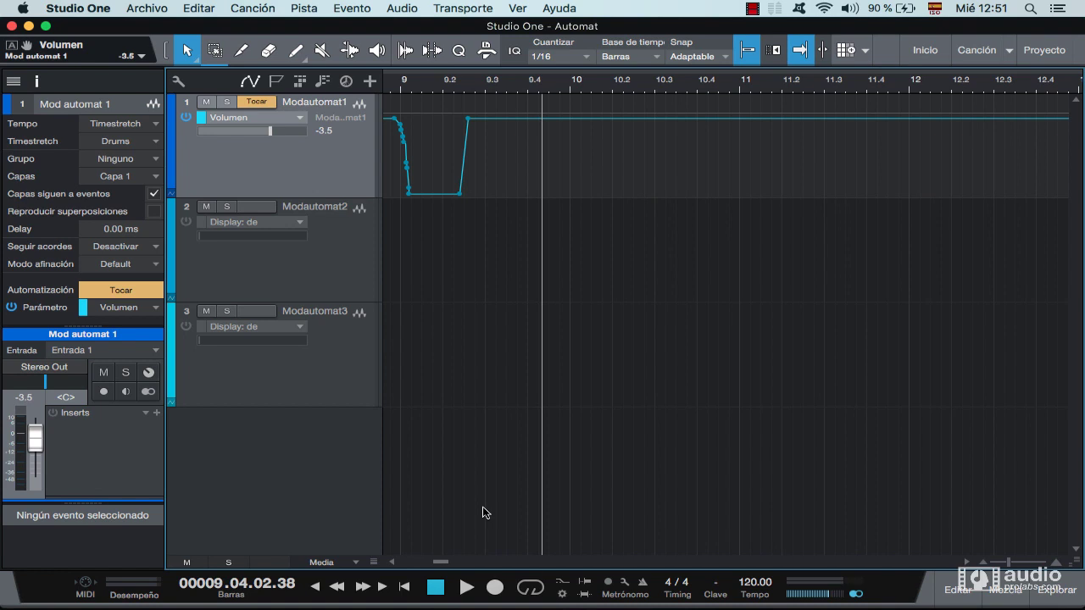
Step: Examine the whole recorded volume curve on Modautomat1 from bar 1 onward
key(e)
key(w)
key(w)
key(w)
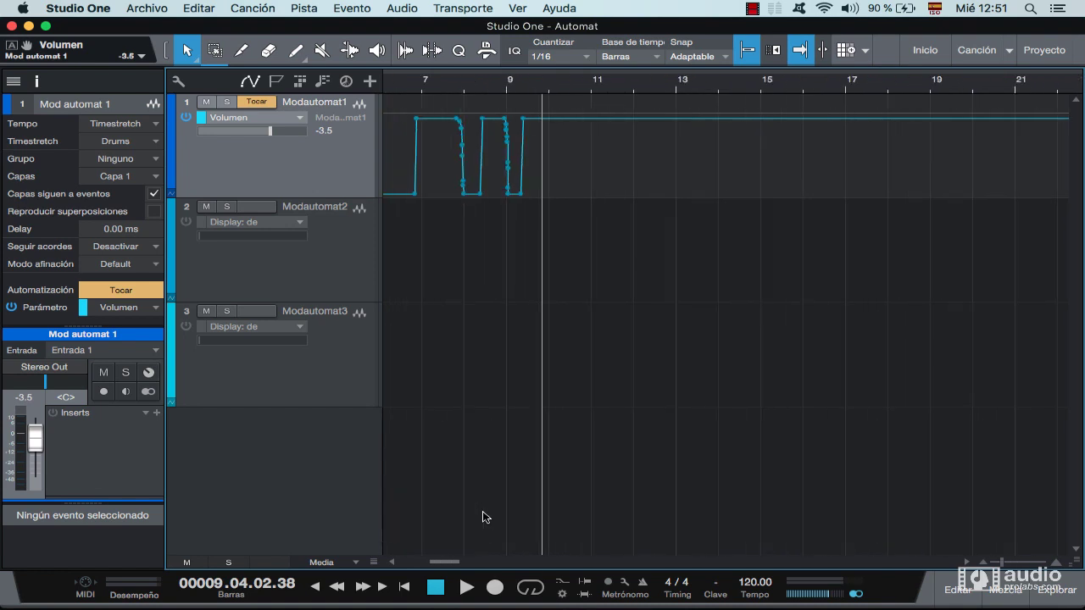
key(w)
key(e)
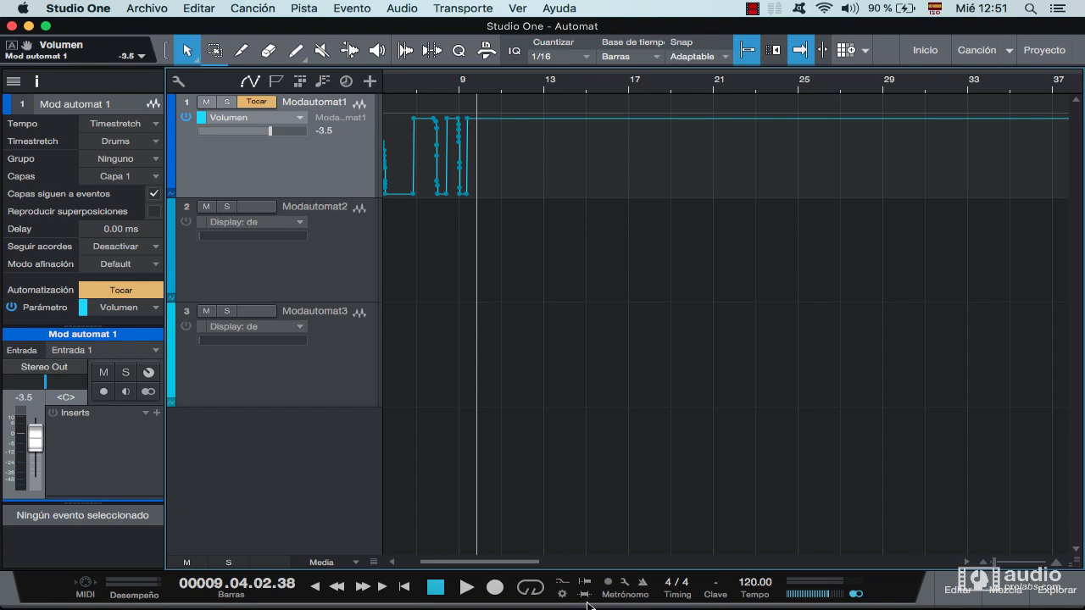
scroll(502, 555, left, 5)
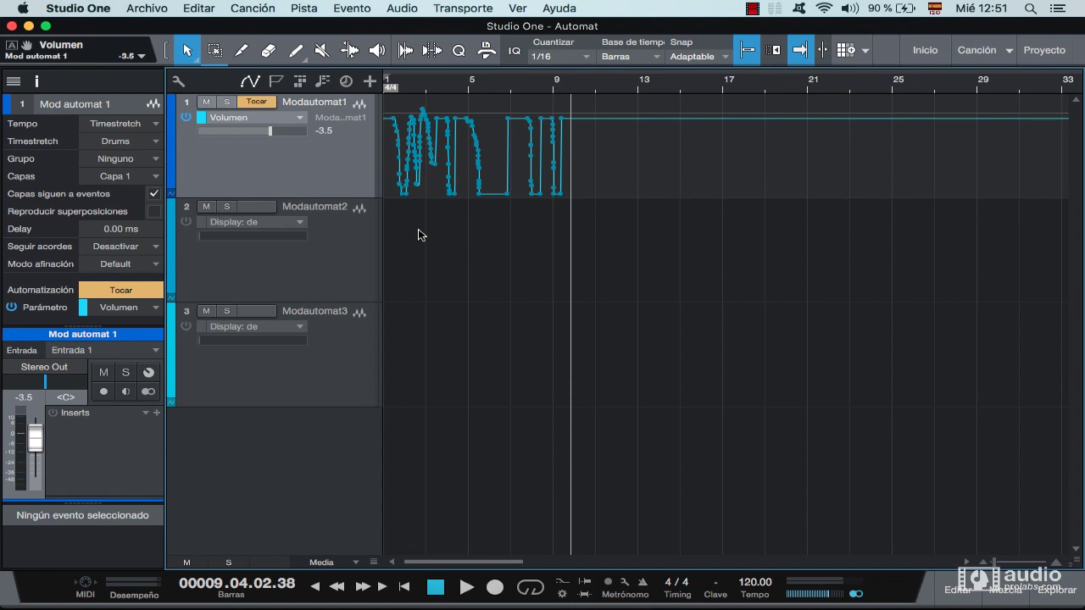
Step: Display the Volumen automation of Modautomat2 and set its automation mode to Latch
click(352, 257)
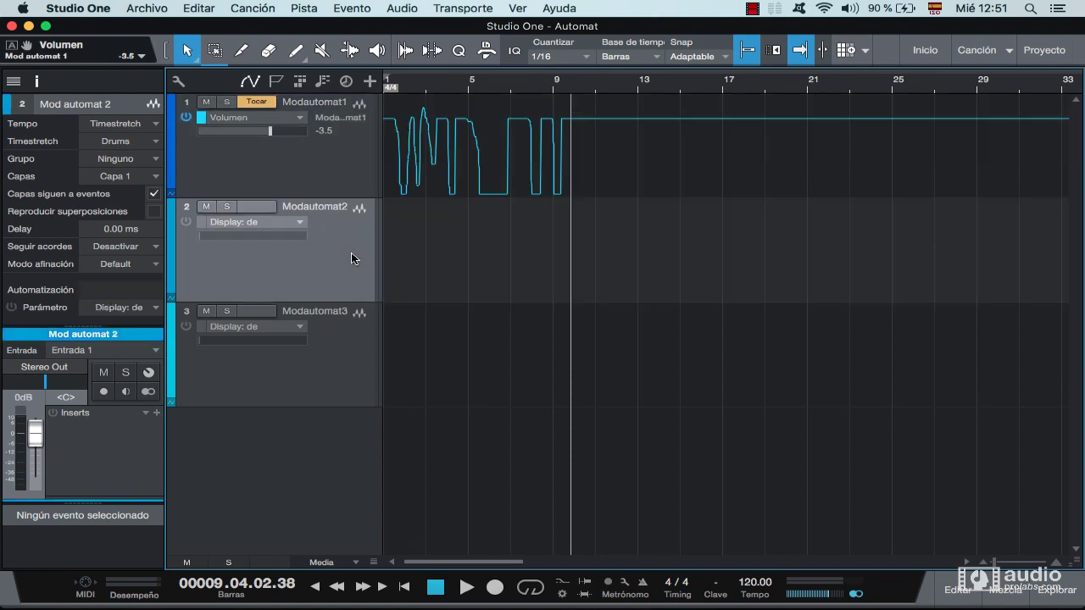
click(273, 222)
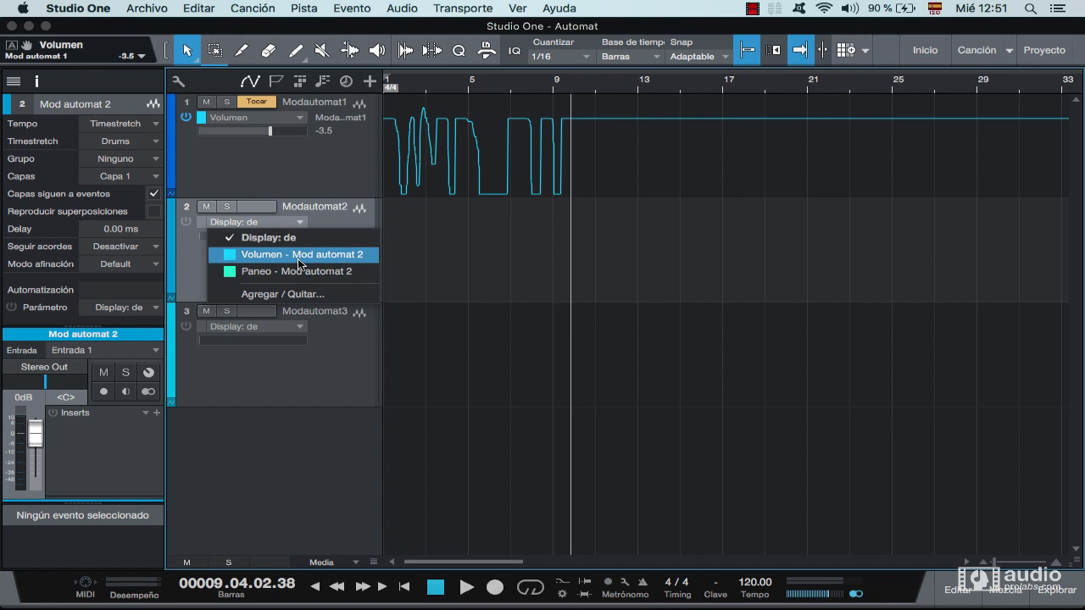
click(348, 252)
click(276, 208)
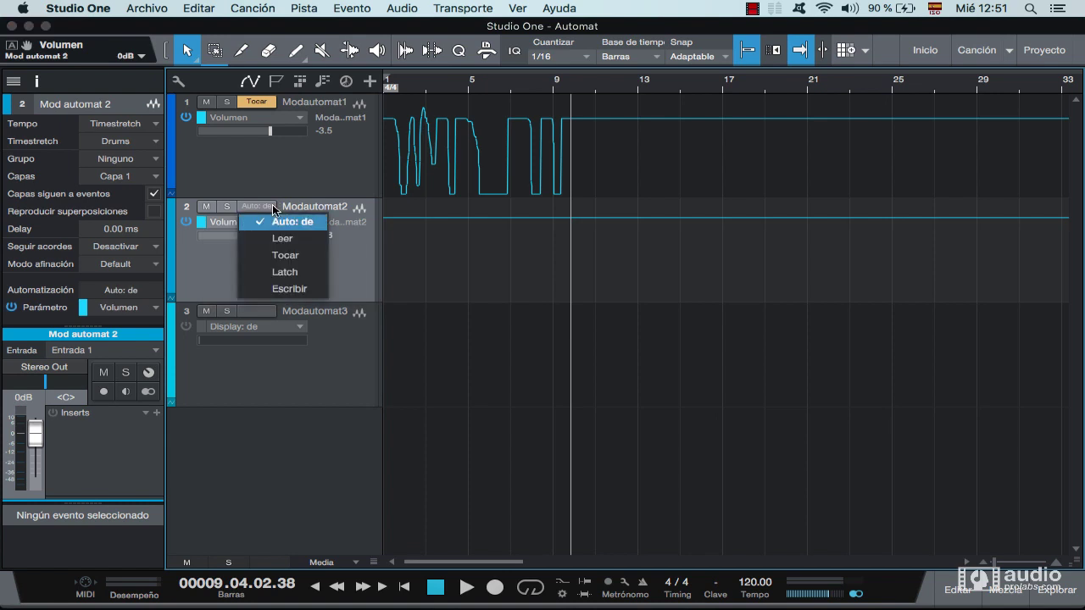
click(276, 272)
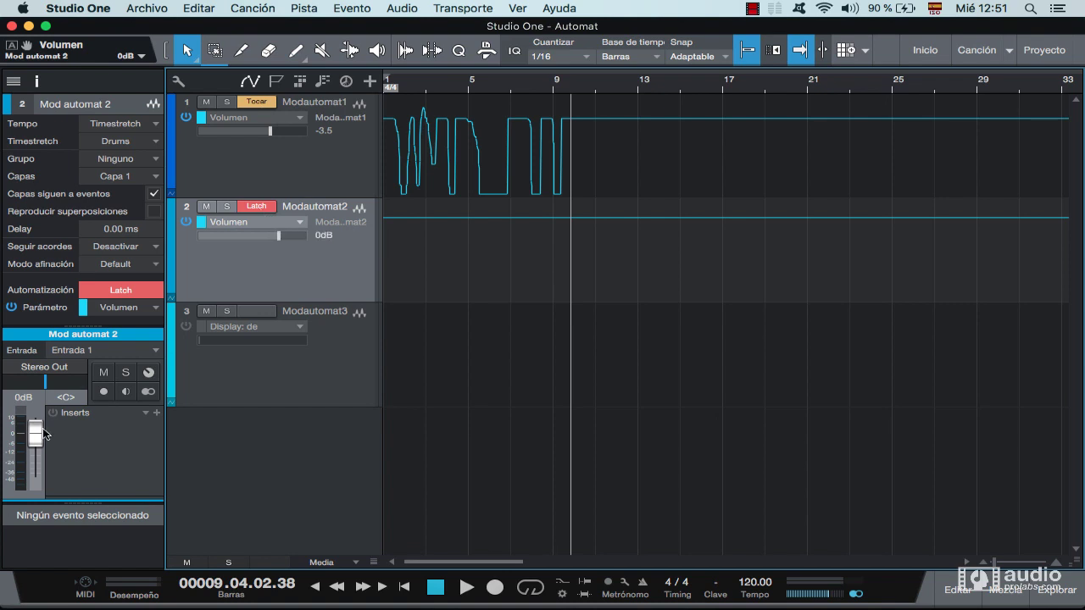
Step: Lower Modautomat2's volume to about -3.5 dB
drag(36, 426, 48, 386)
mouse_move(44, 424)
mouse_down()
mouse_move(39, 439)
mouse_move(39, 430)
mouse_up()
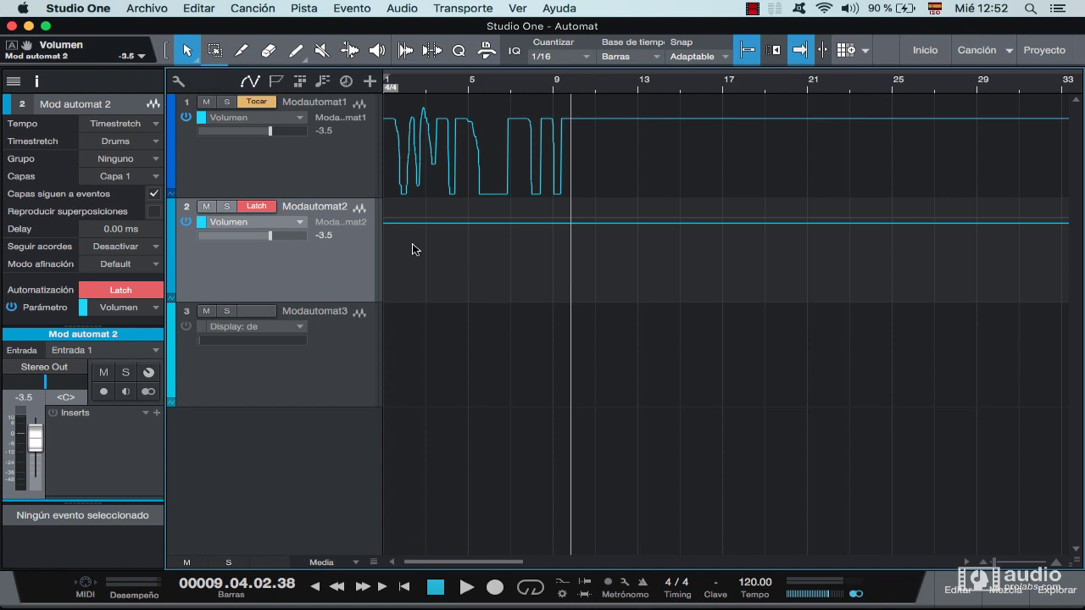
Step: Record Latch volume automation on Modautomat2 from bar 1.2 to about bar 14.4, moving and releasing the fader at several levels and ending near -36.9 dB
click(389, 86)
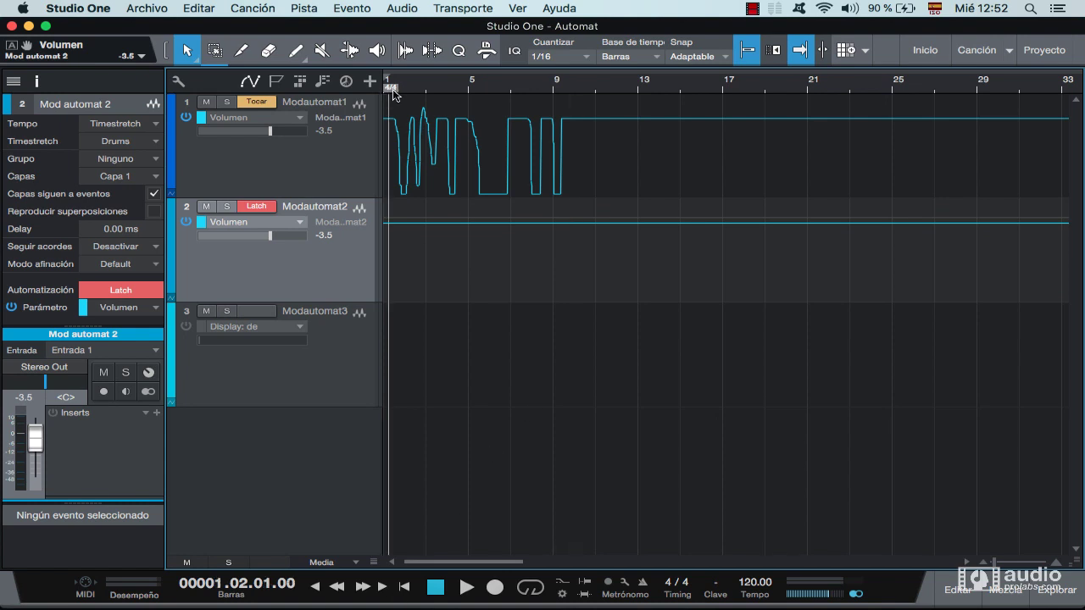
key(space)
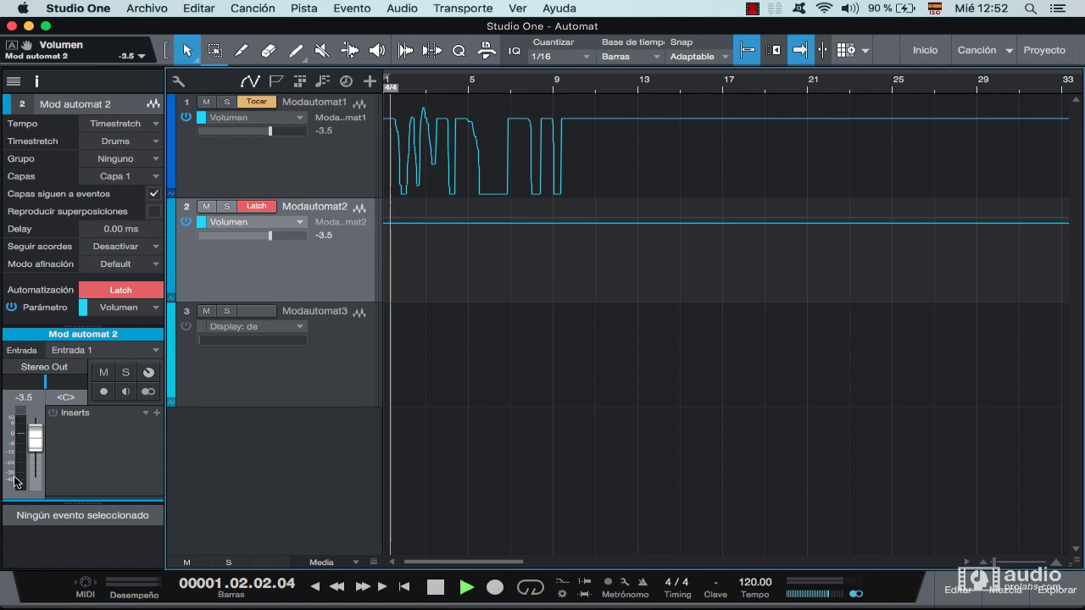
drag(35, 438, 36, 474)
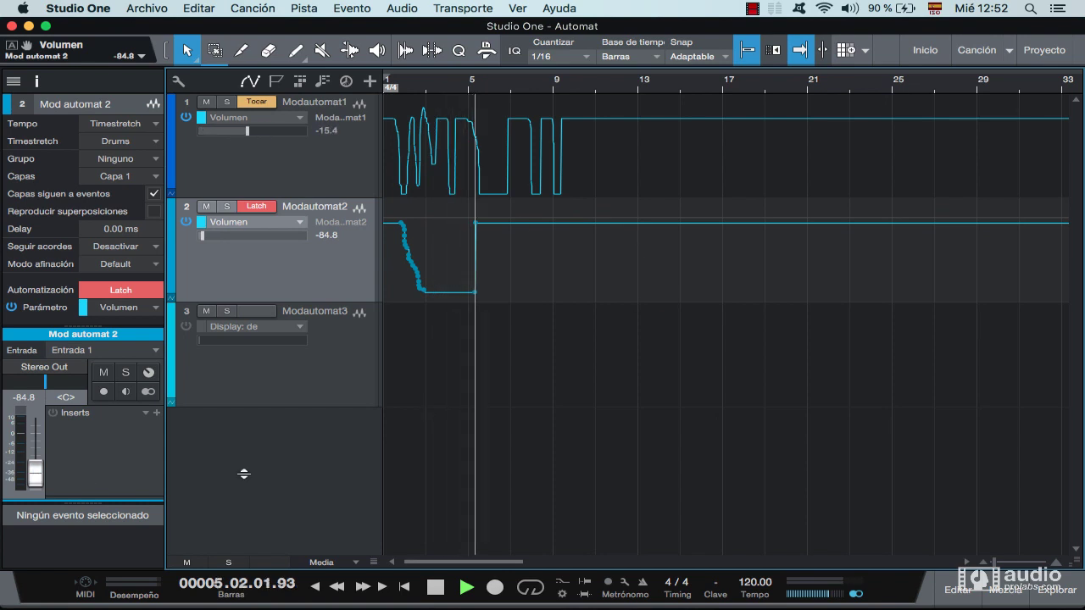
drag(35, 476, 36, 430)
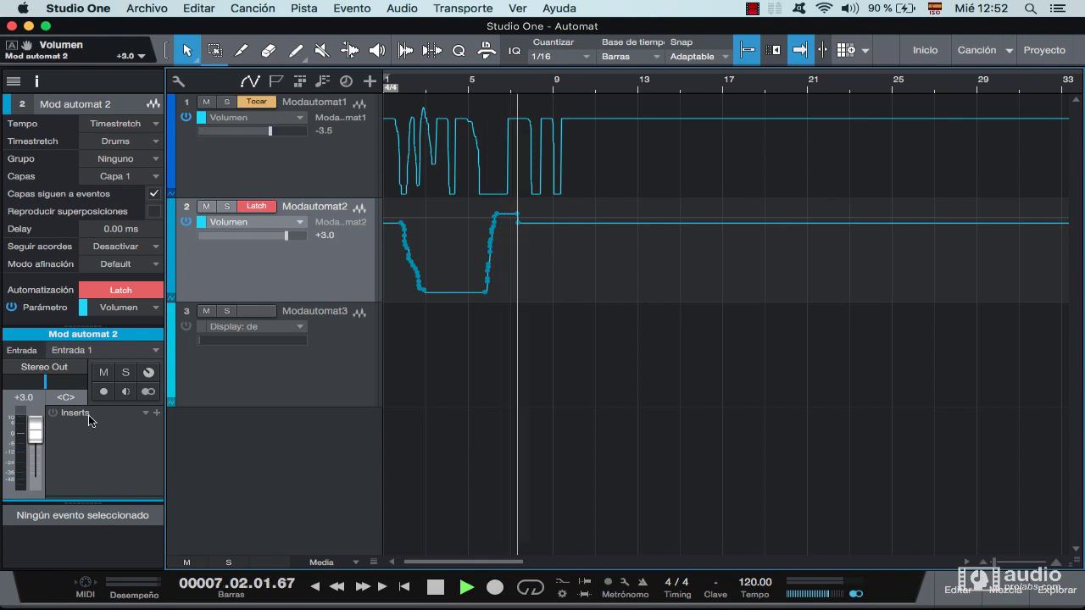
drag(36, 432, 36, 458)
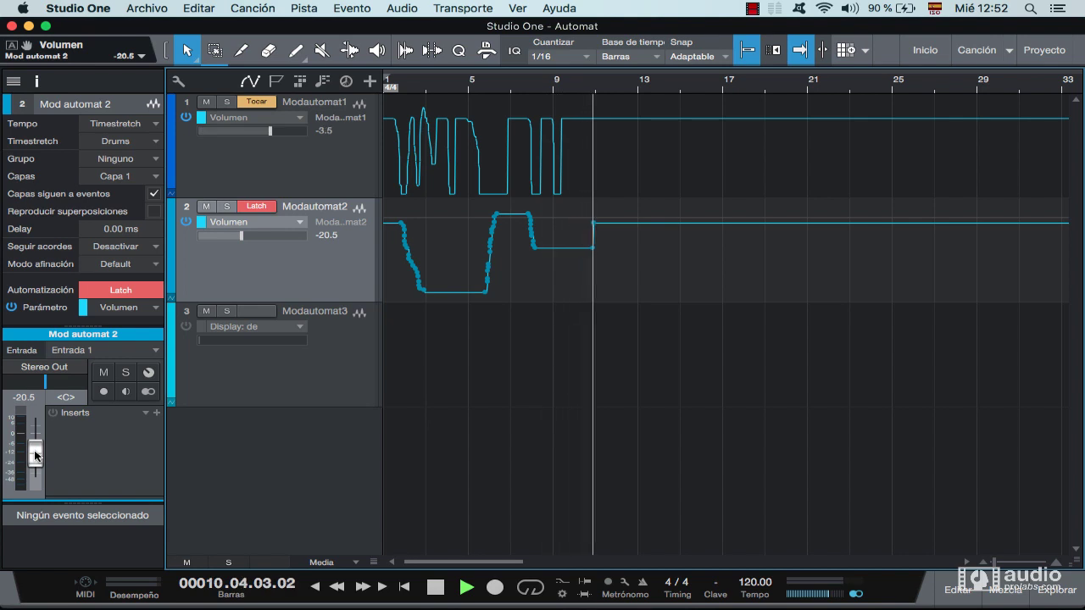
mouse_move(36, 456)
mouse_down()
mouse_move(42, 428)
mouse_move(30, 464)
mouse_up()
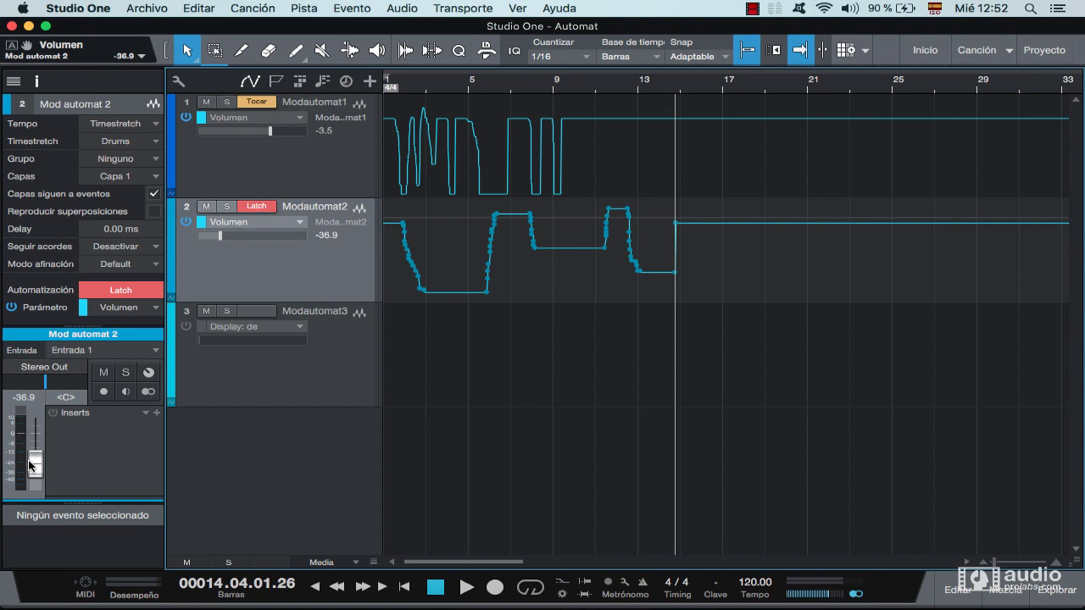
Step: Set Modautomat2's automation mode to Escribir and return the playback position to bar 1.3
click(265, 209)
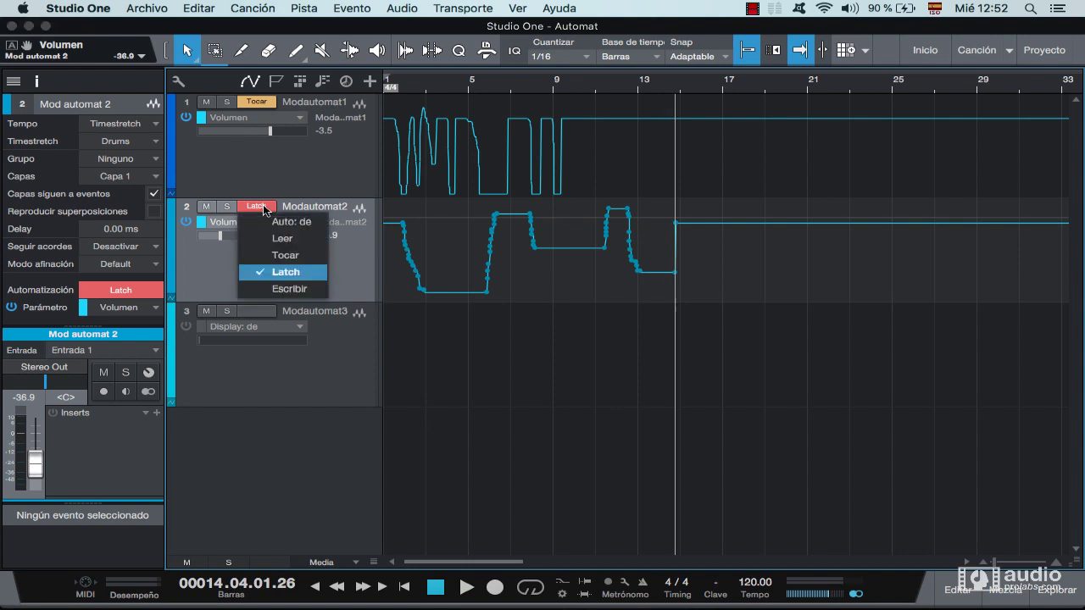
click(289, 289)
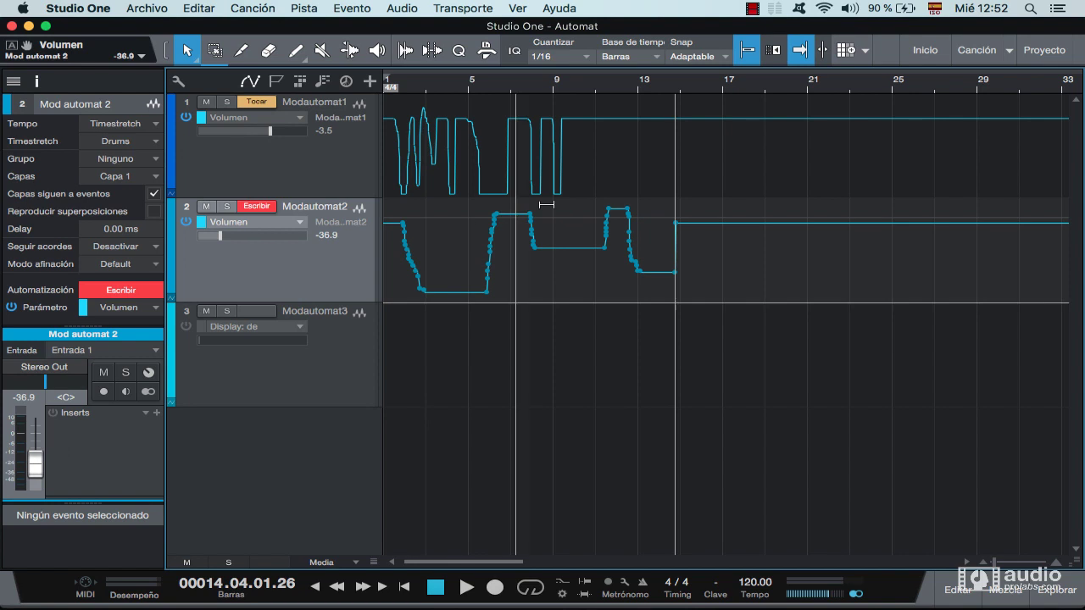
click(395, 91)
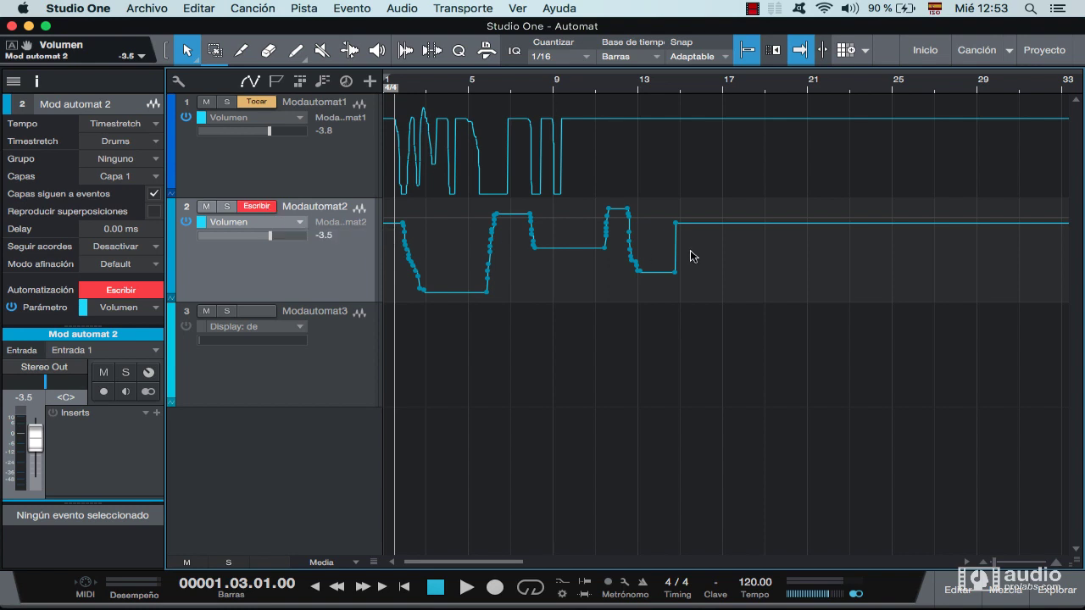
Step: Switch Modautomat2 to Tocar mode and play its recorded automation from bar 1.3 to about bar 5.1
click(257, 207)
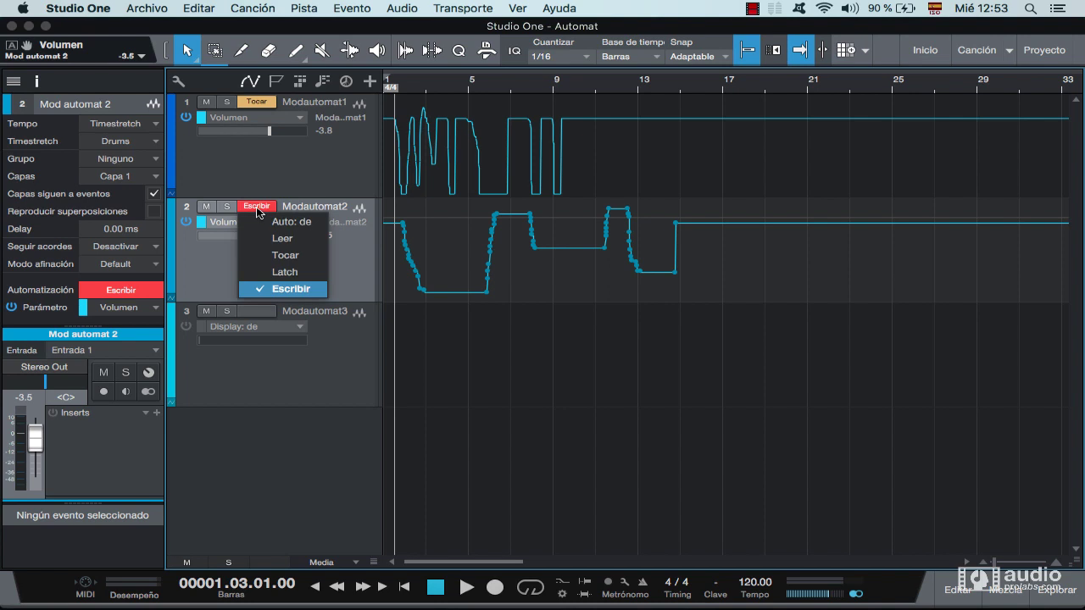
click(285, 255)
key(space)
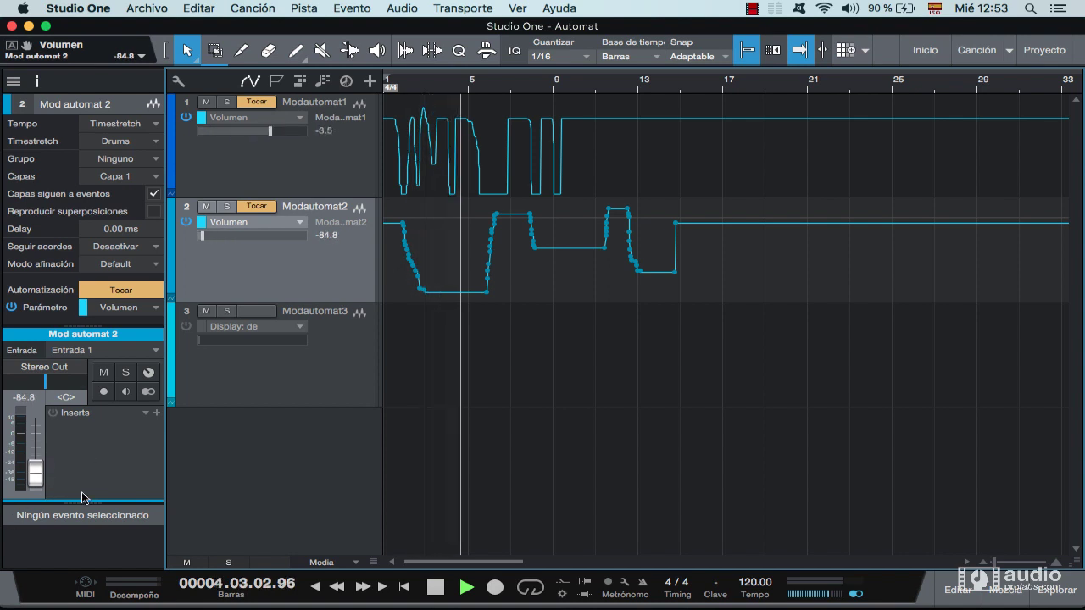
key(space)
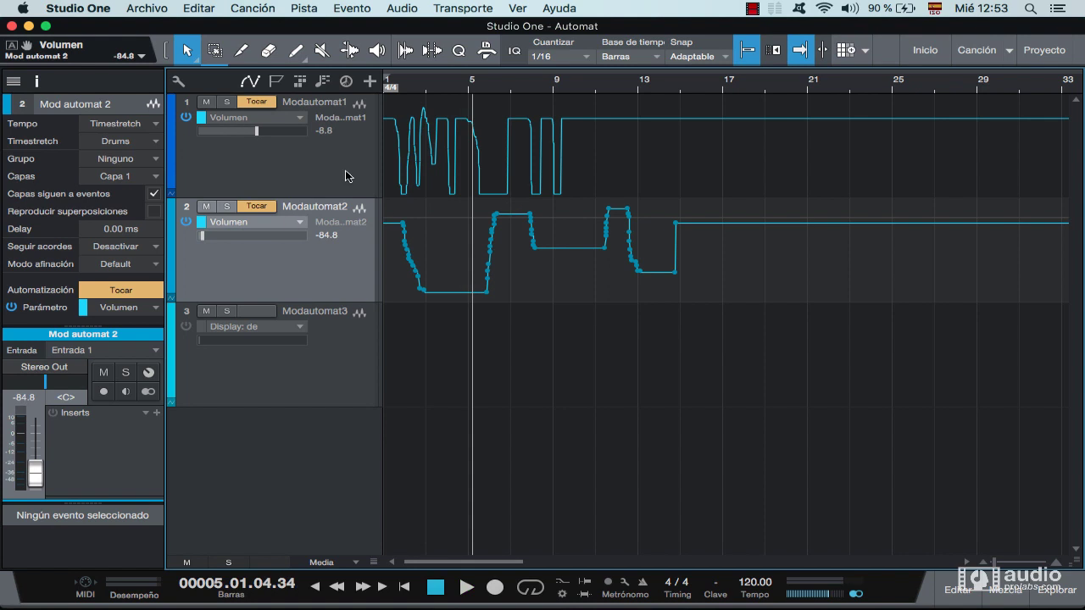
Step: Set Modautomat2 to Escribir and overwrite its volume automation from bar 1.4 to about bar 13.2, moving the fader repeatedly and ending near -31.0 dB
click(399, 108)
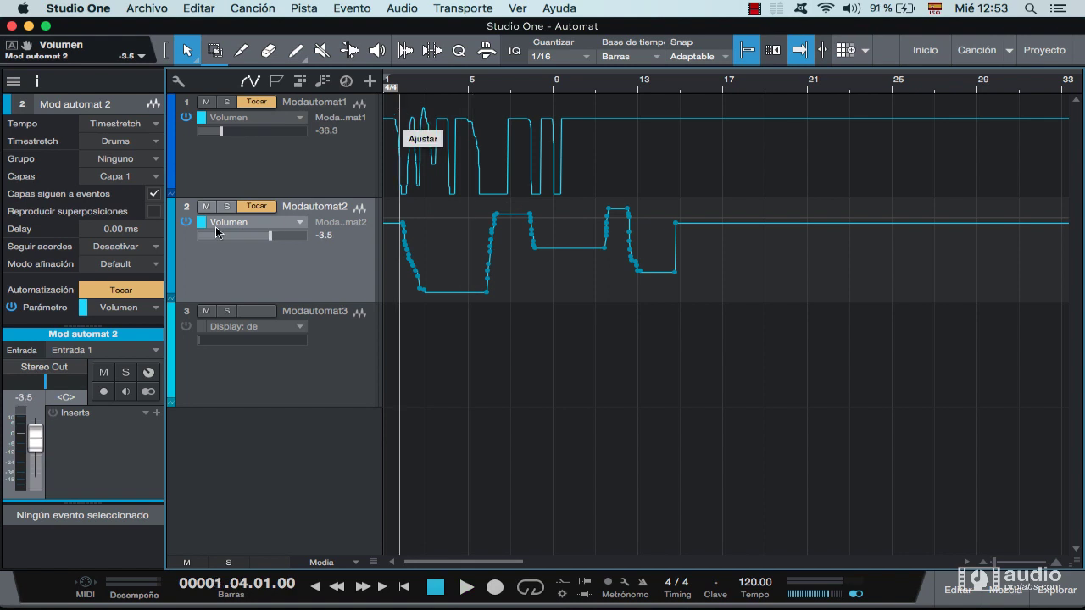
click(268, 206)
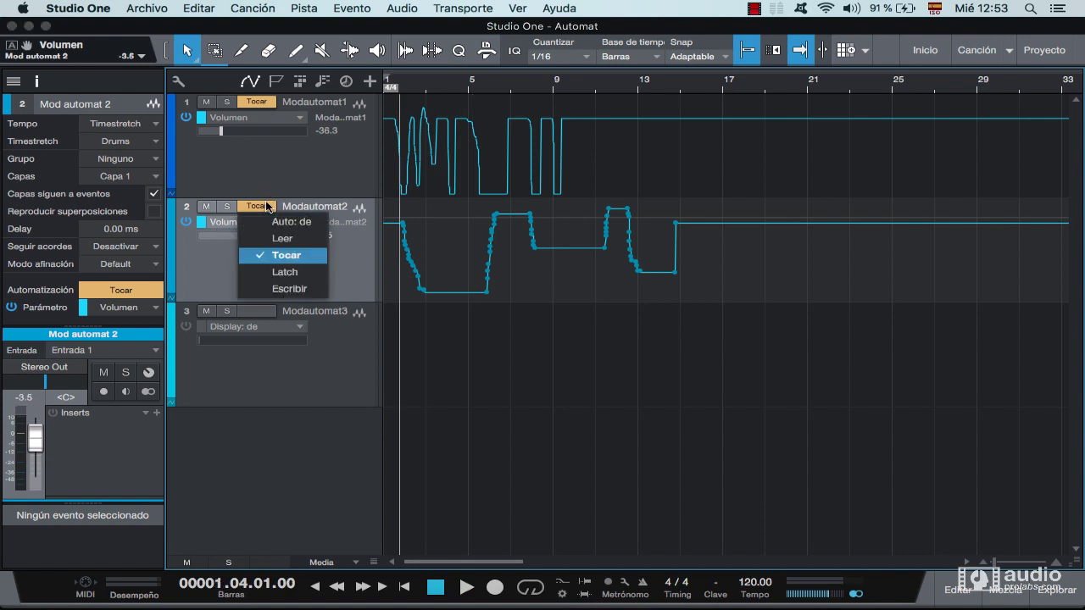
click(274, 289)
key(space)
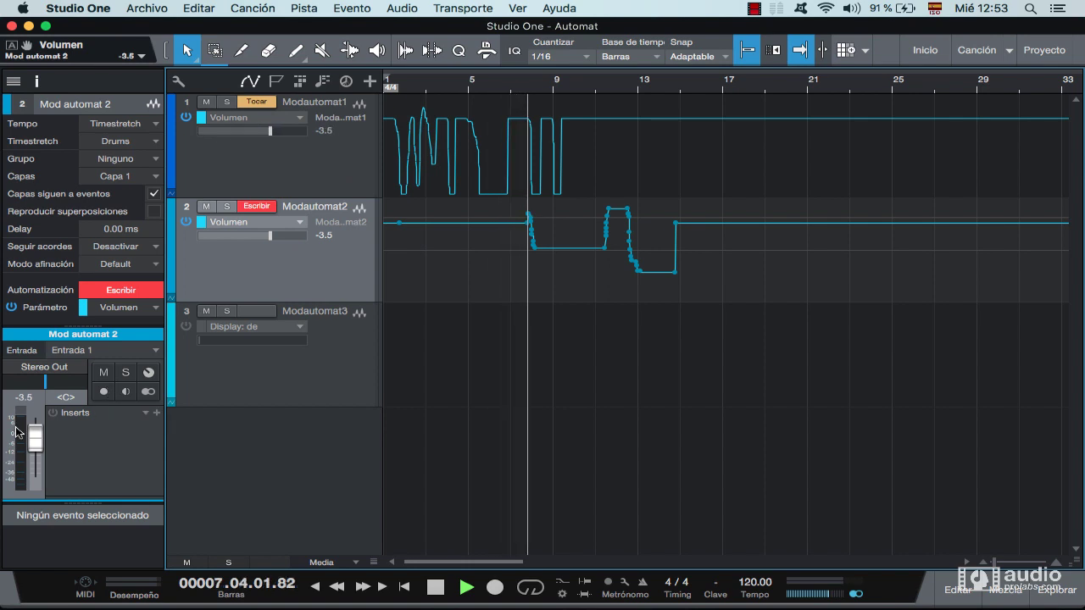
mouse_move(34, 436)
mouse_down()
mouse_move(37, 481)
mouse_move(55, 417)
mouse_move(53, 470)
mouse_move(54, 437)
mouse_move(54, 460)
mouse_up()
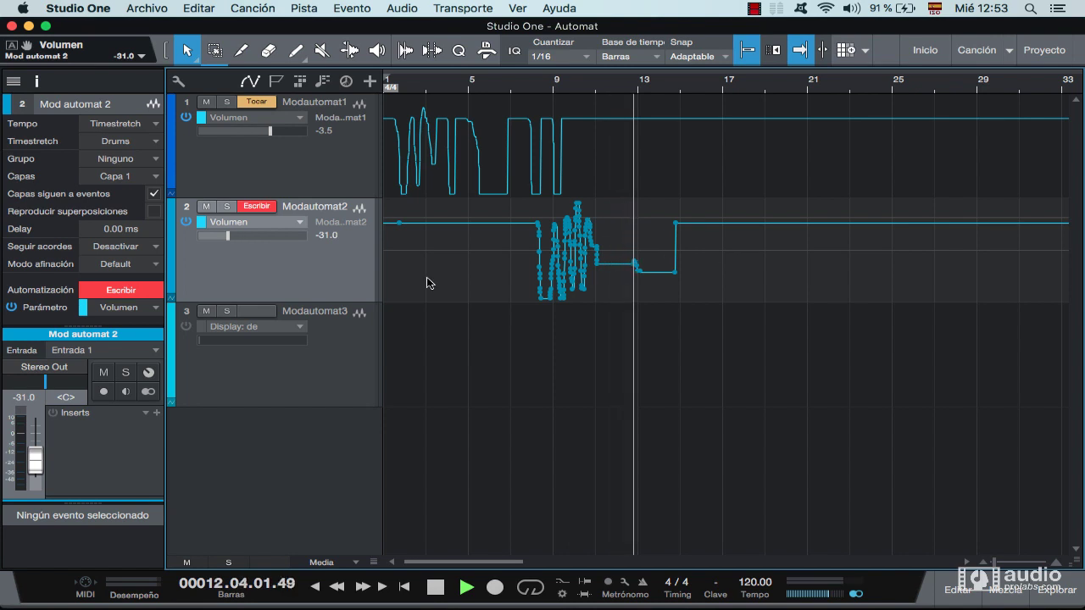
key(space)
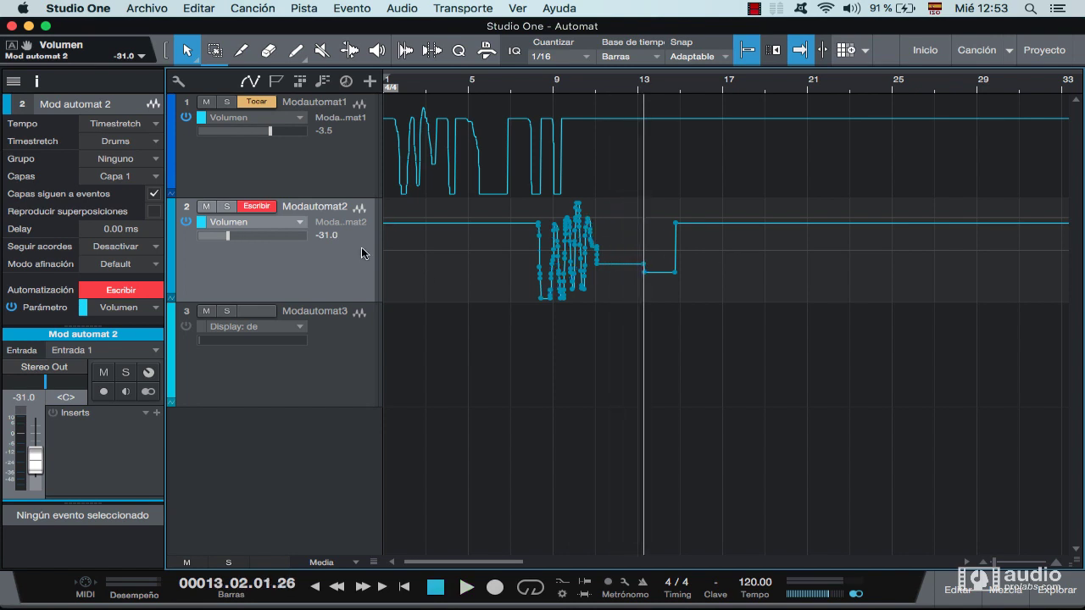
Step: Set the automation mode of both Modautomat2 and Modautomat1 to Leer
click(268, 208)
click(288, 240)
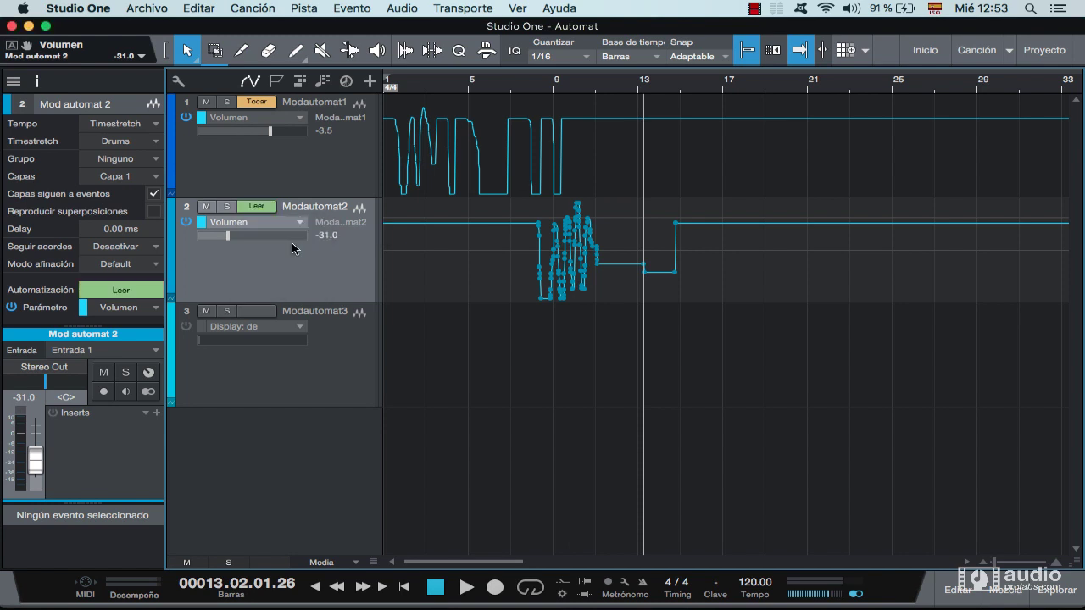
click(260, 103)
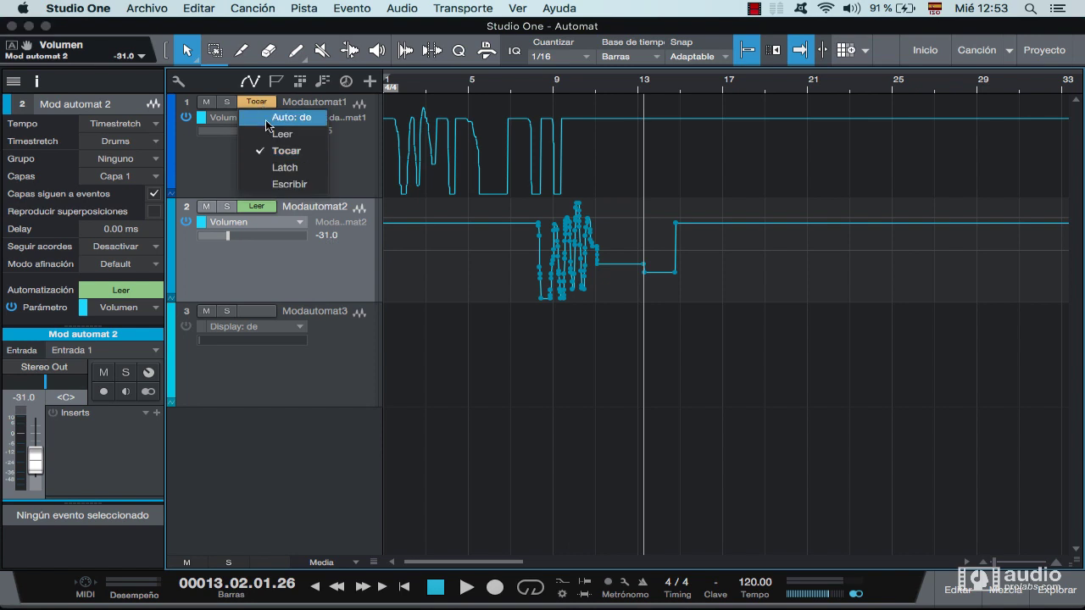
click(273, 126)
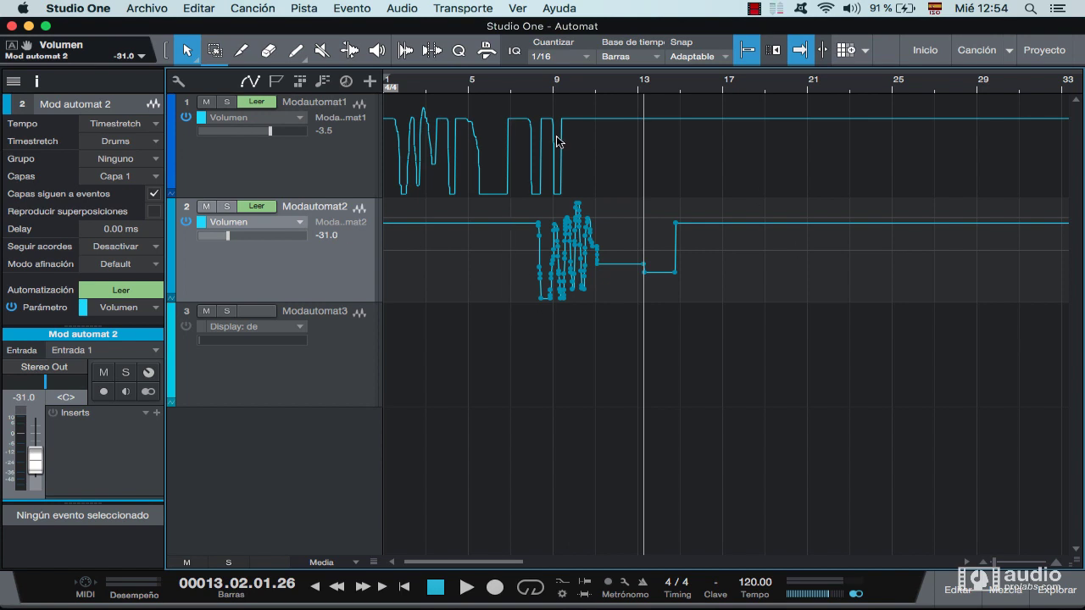
Step: Play the song in Leer mode from about bar 3 while testing Modautomat2's fader at its lowest level
click(427, 102)
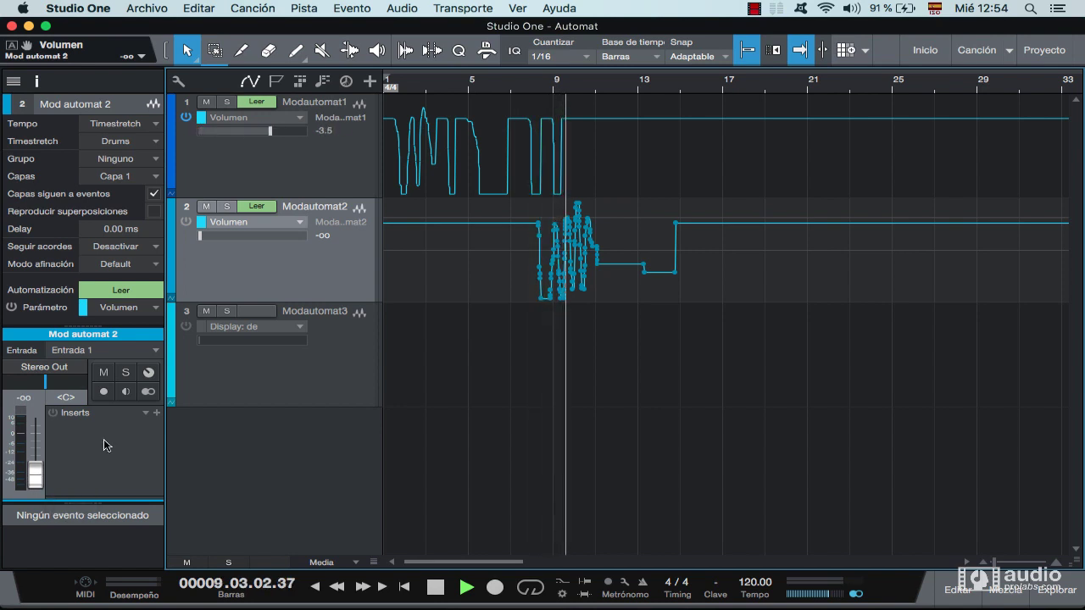
key(Up)
key(Down)
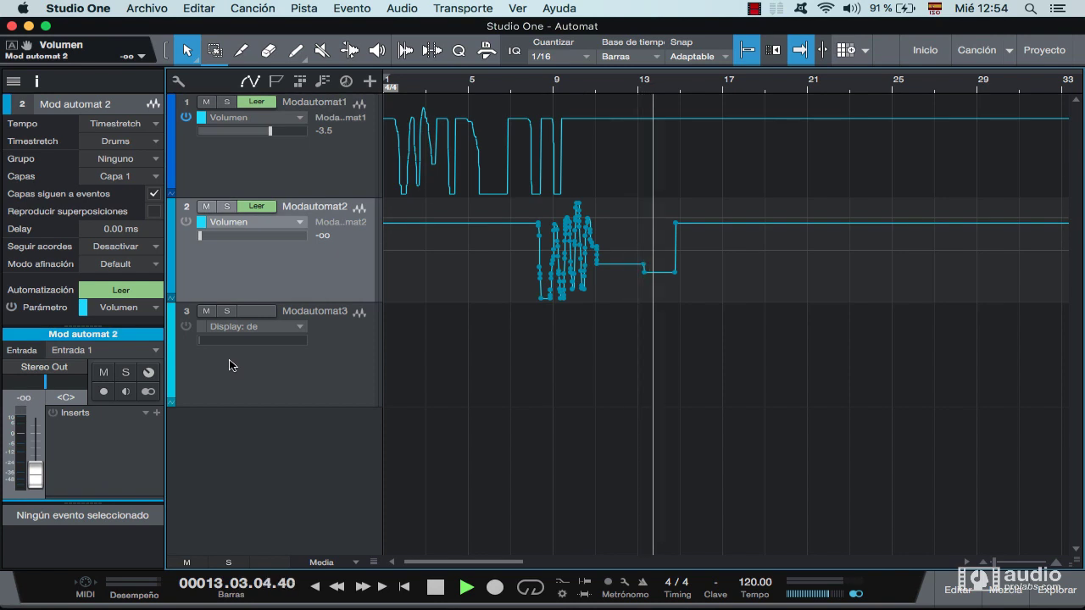
Step: Select Modautomat1 and play from about bar 4, repeatedly moving its fader by hand down to its lowest level to test Leer mode
click(302, 167)
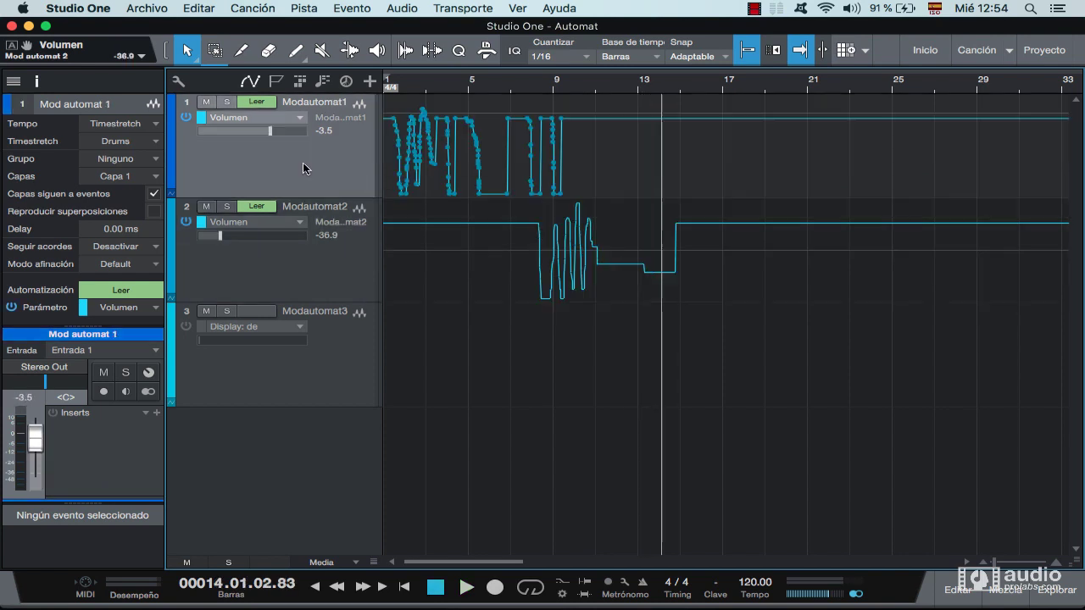
click(448, 91)
key(space)
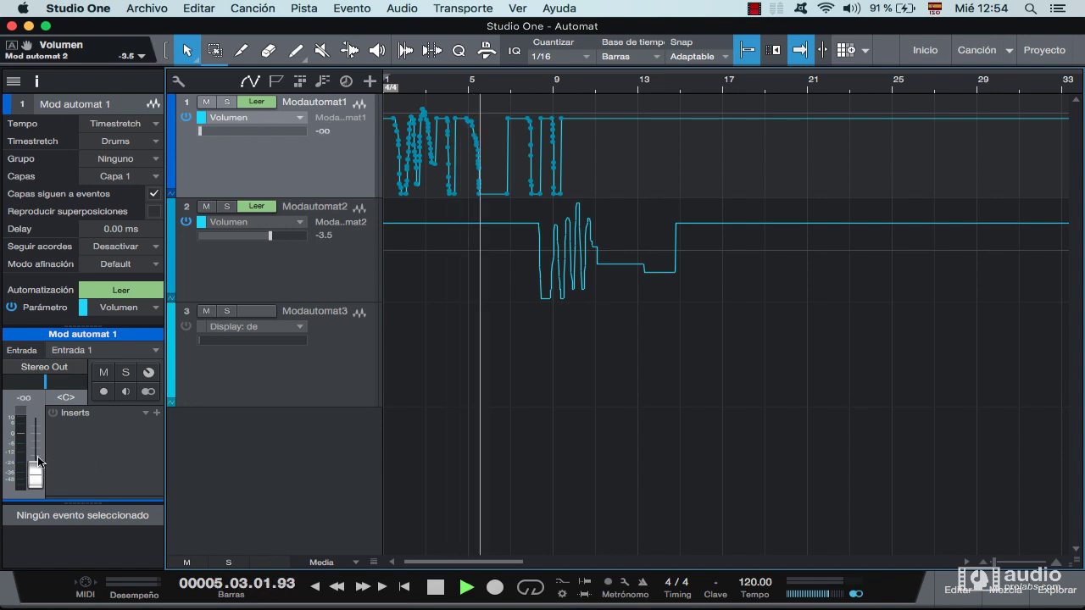
drag(37, 450, 32, 489)
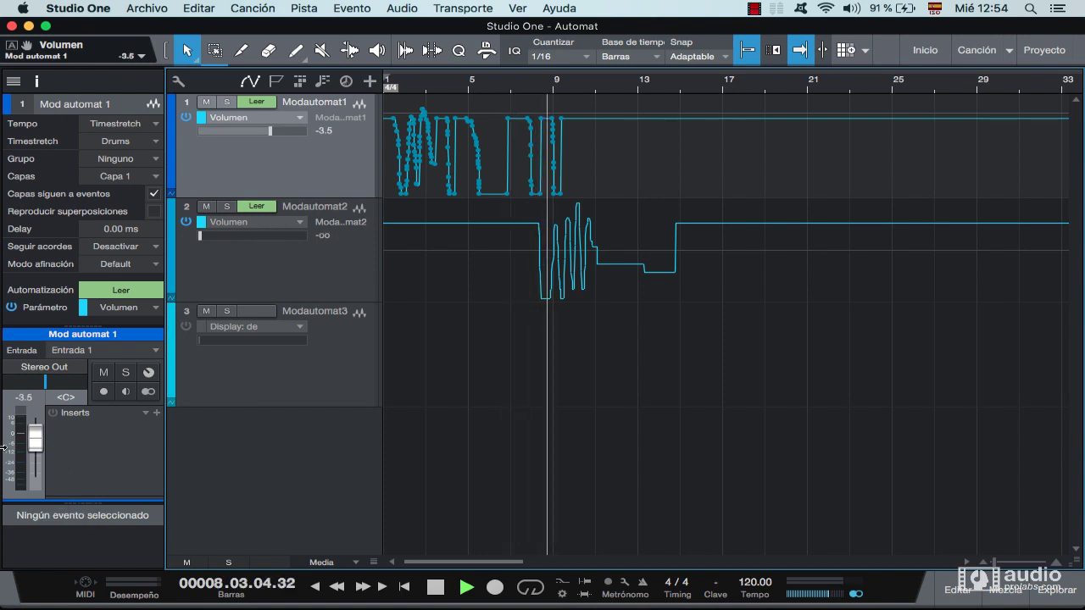
mouse_move(35, 439)
mouse_down()
mouse_move(28, 466)
mouse_move(39, 449)
mouse_up()
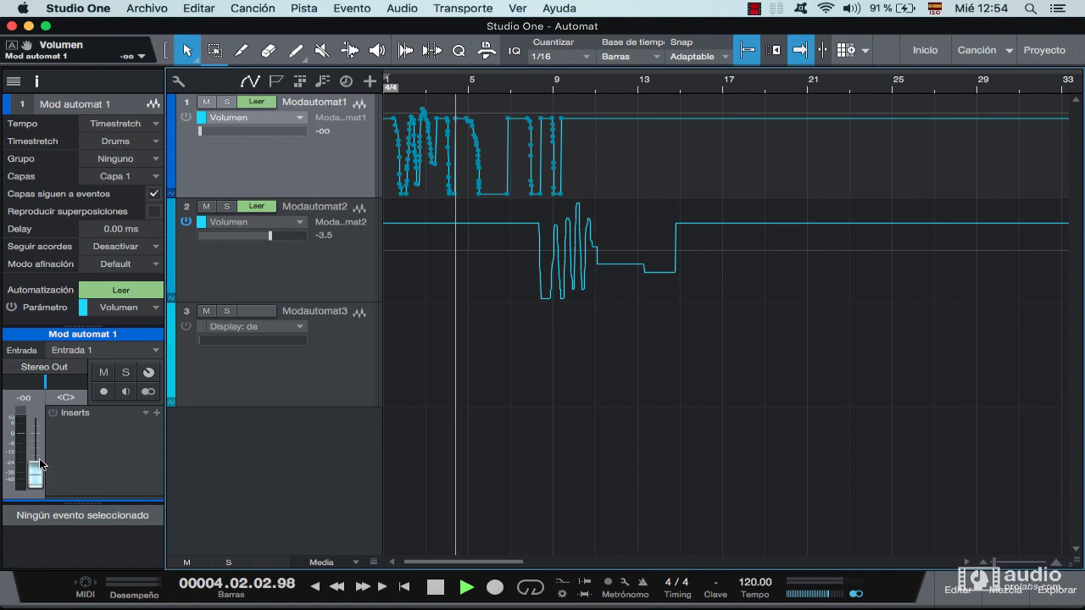
drag(42, 474, 42, 483)
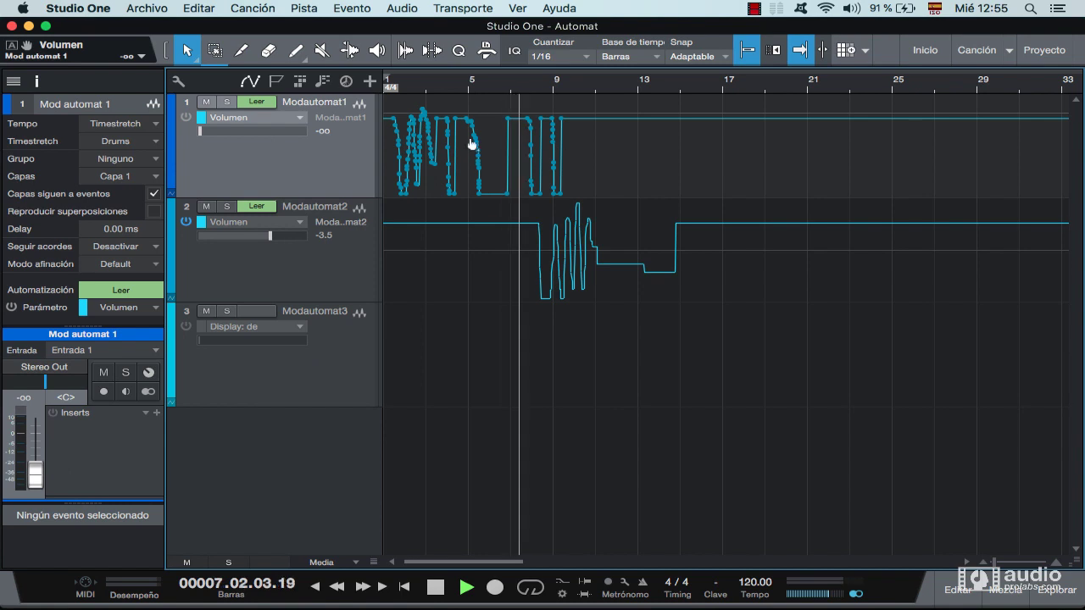
Step: Stop playback and replay Modautomat1's automation in Leer mode from about bar 5
key(space)
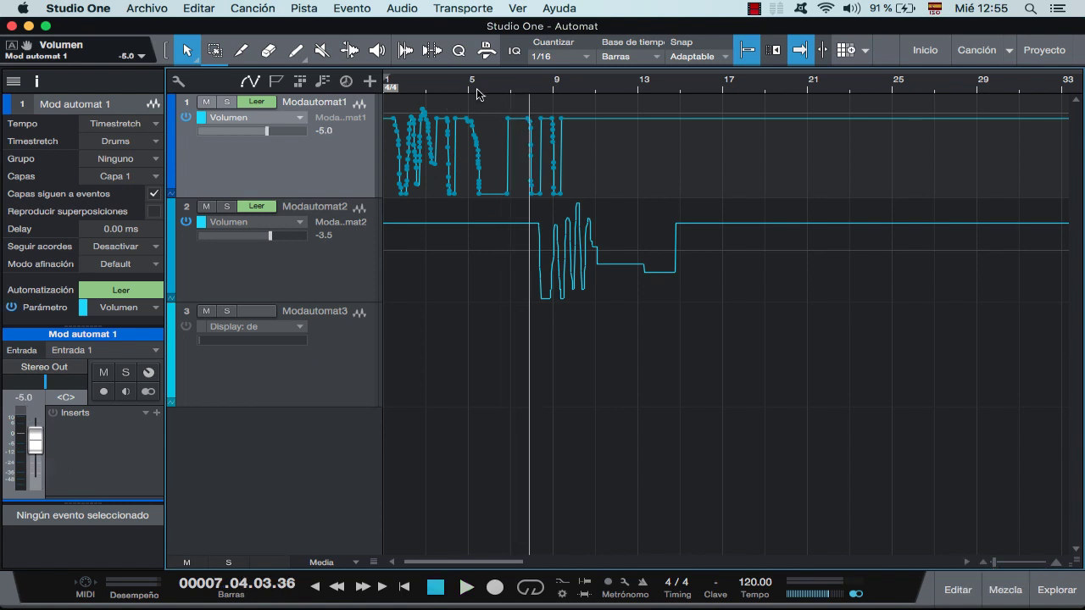
click(477, 95)
key(space)
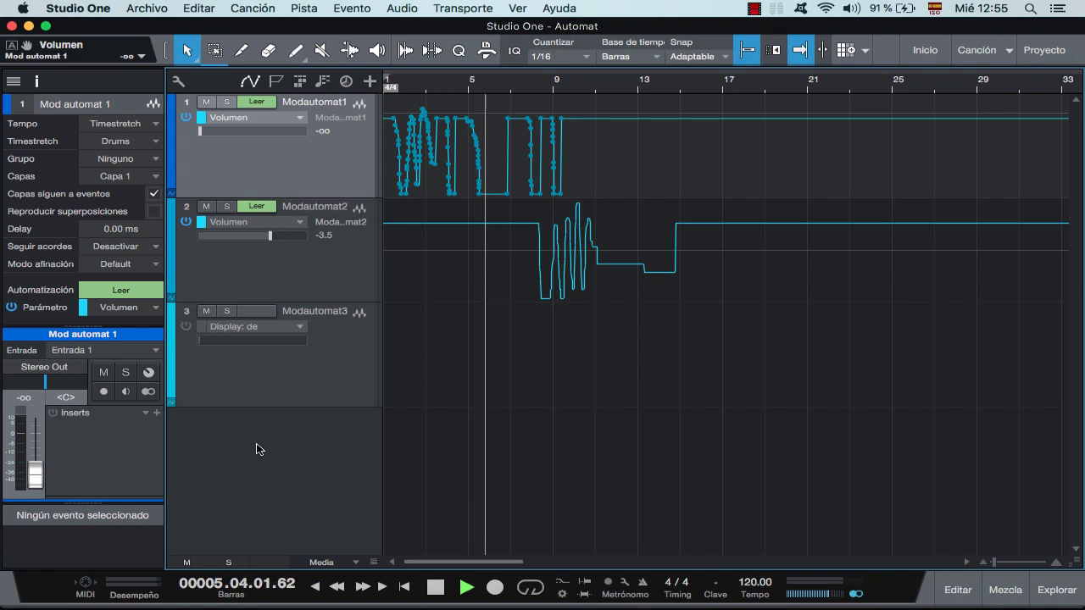